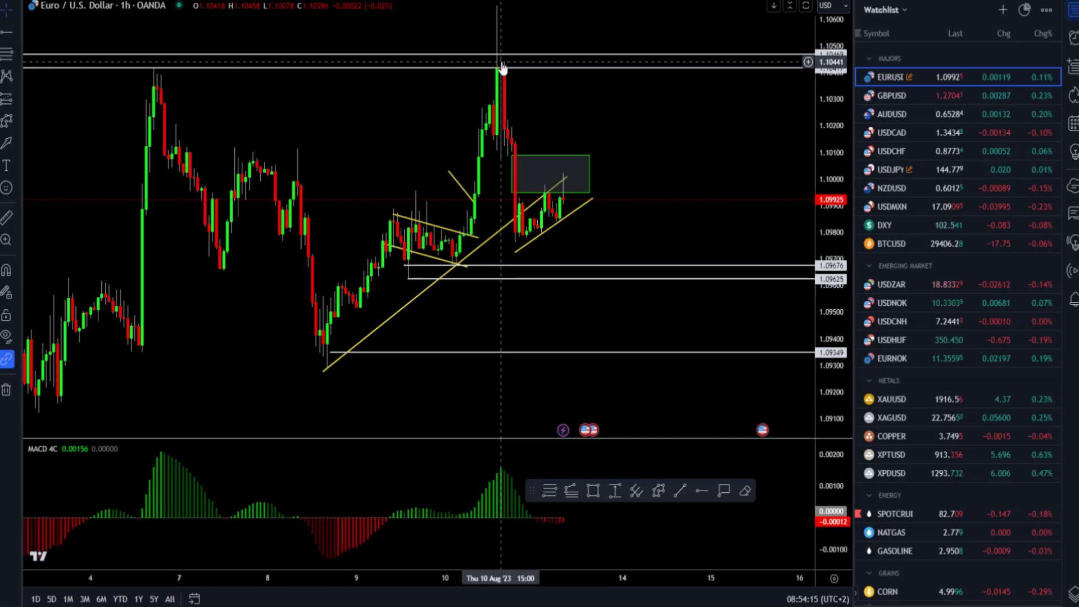
Resize the green supply rectangle on the EURUSD chart so its upper edge sits at 1.10078 and its left edge at Thu 10 Aug 17:00.
drag(420, 39, 409, 51)
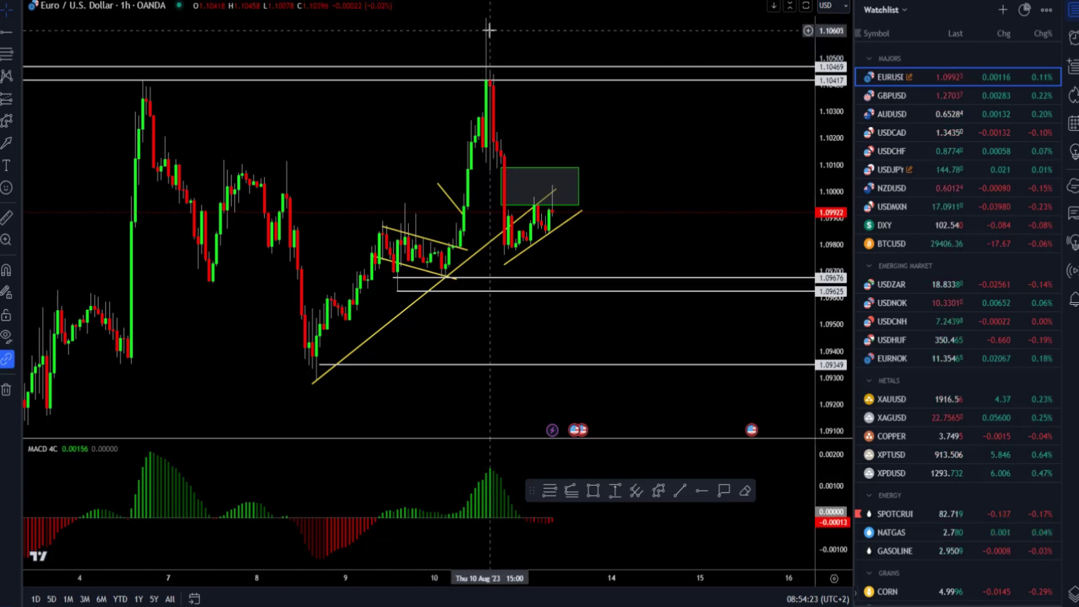
scroll(483, 53, down, 5)
scroll(202, 82, up, 2)
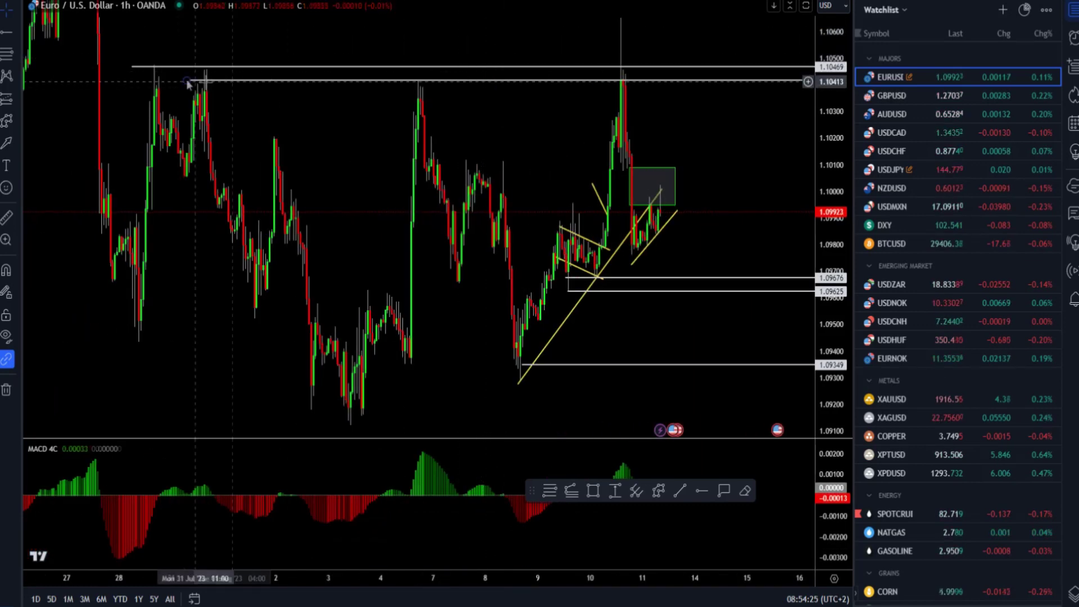
scroll(643, 123, up, 3)
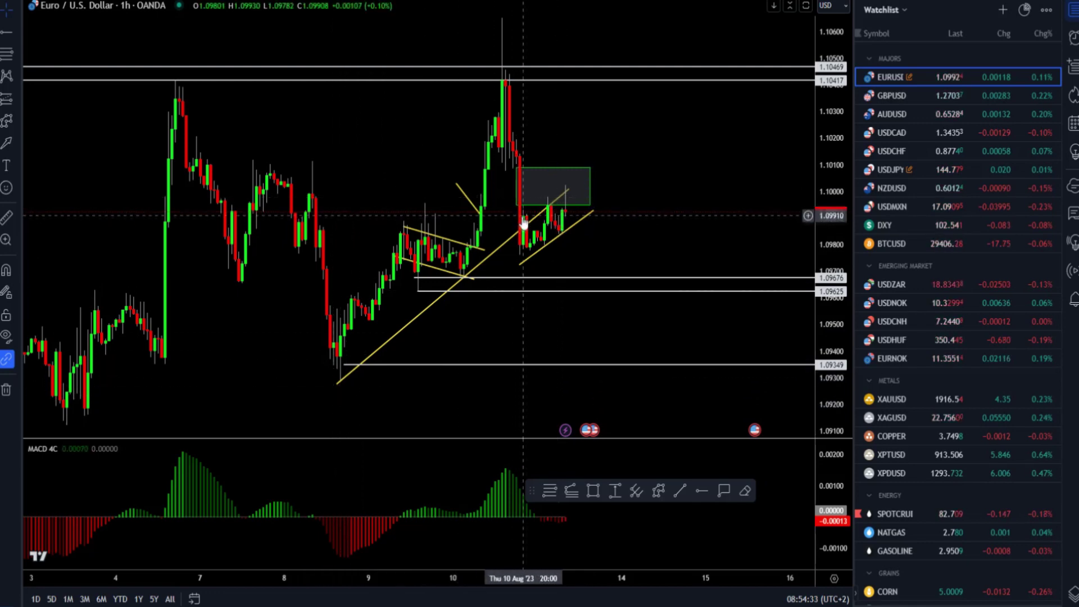
scroll(517, 225, up, 3)
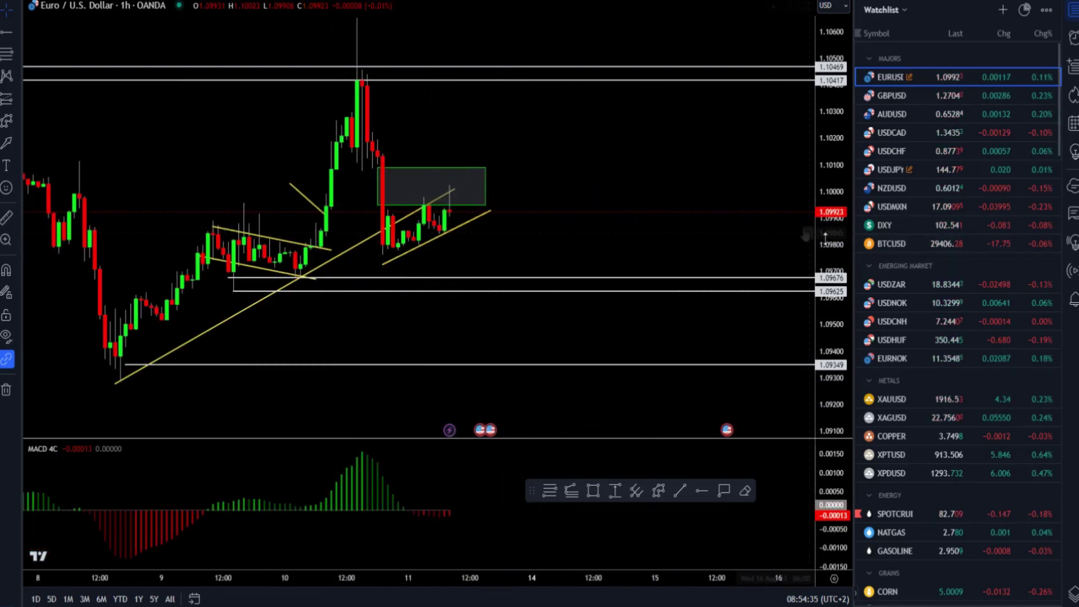
scroll(796, 156, up, 1)
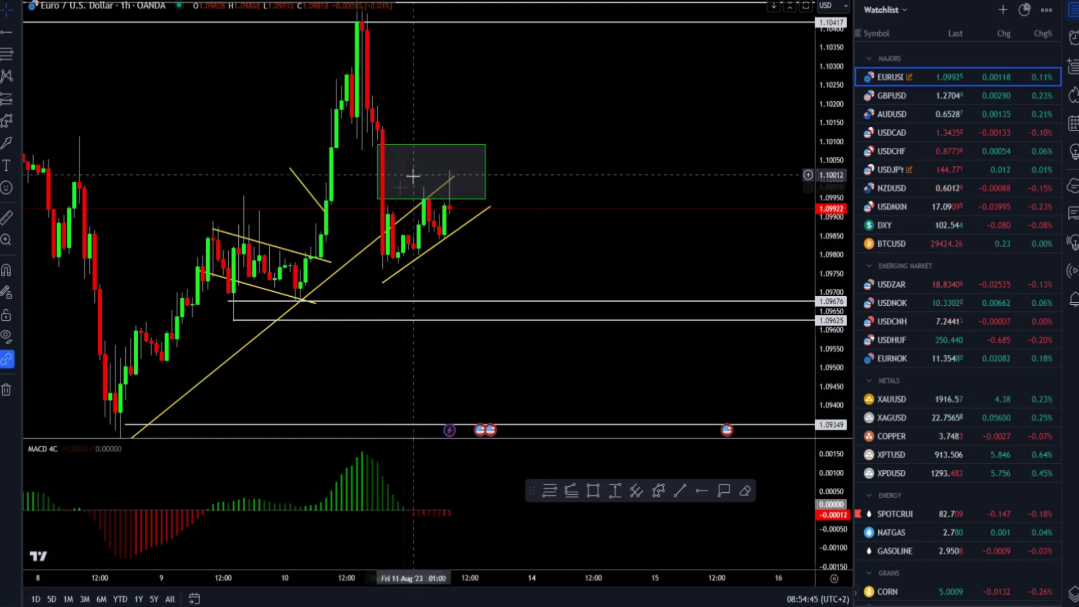
drag(377, 144, 372, 149)
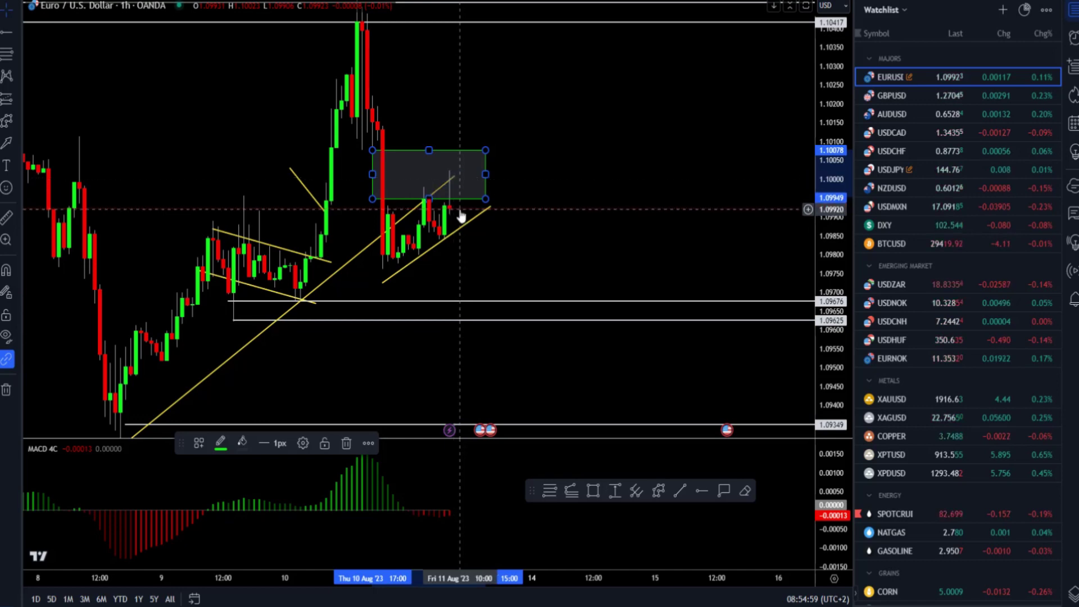
Draw a bearish price path from the current candle, zigzagging just below the short rising trendline near 1.0980, then falling to about 1.0946.
drag(428, 98, 422, 129)
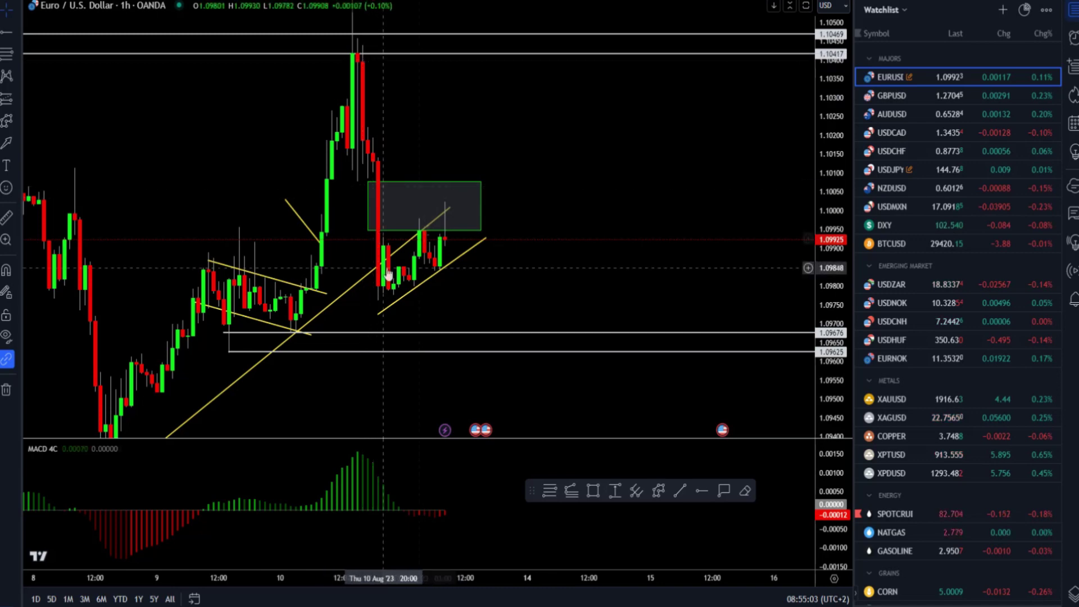
drag(598, 209, 598, 232)
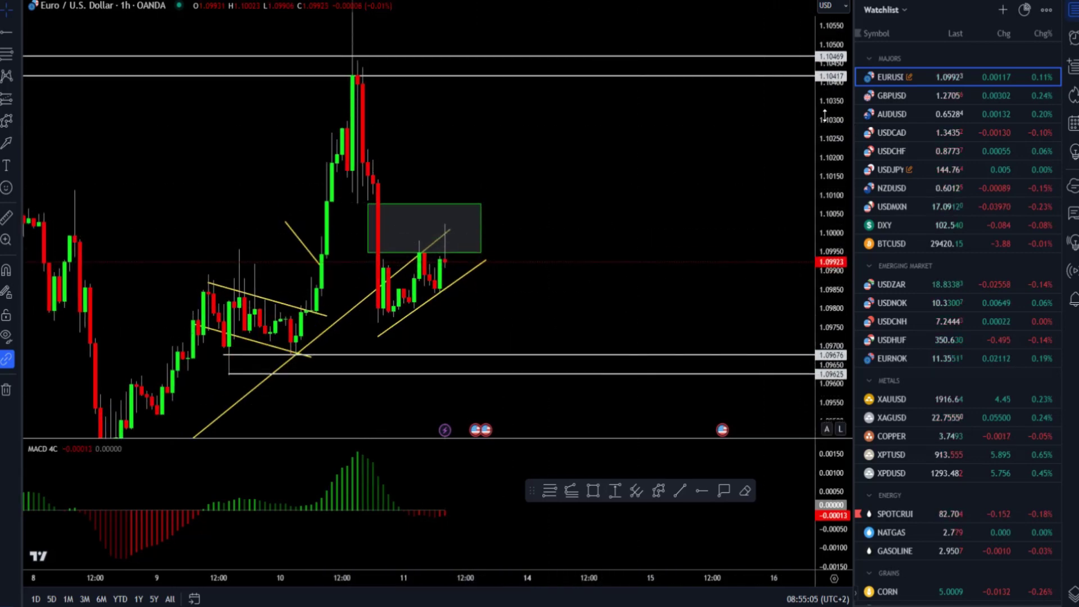
drag(825, 115, 825, 137)
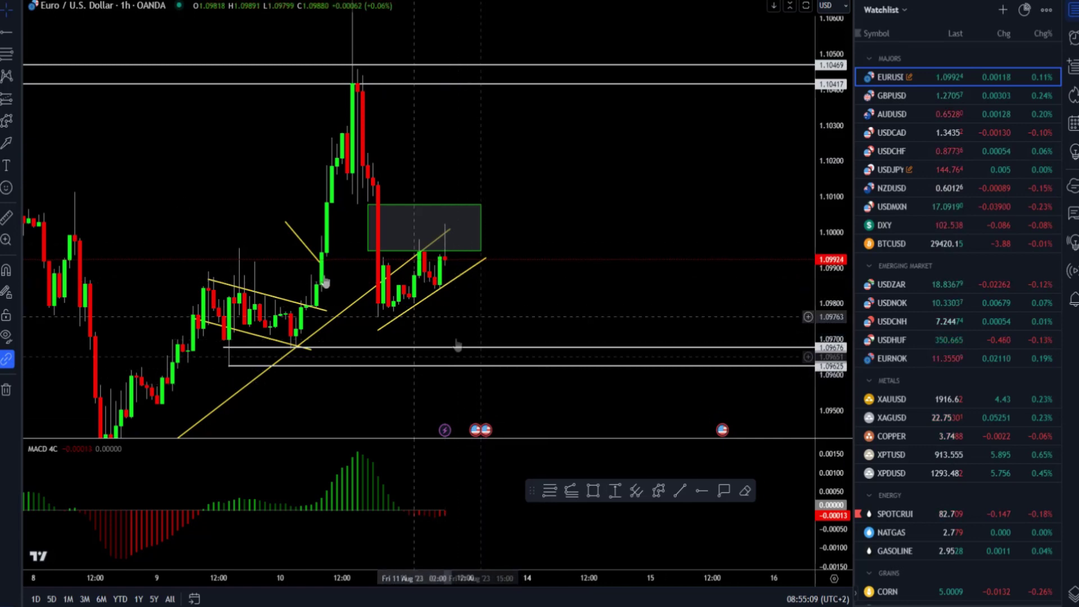
click(6, 120)
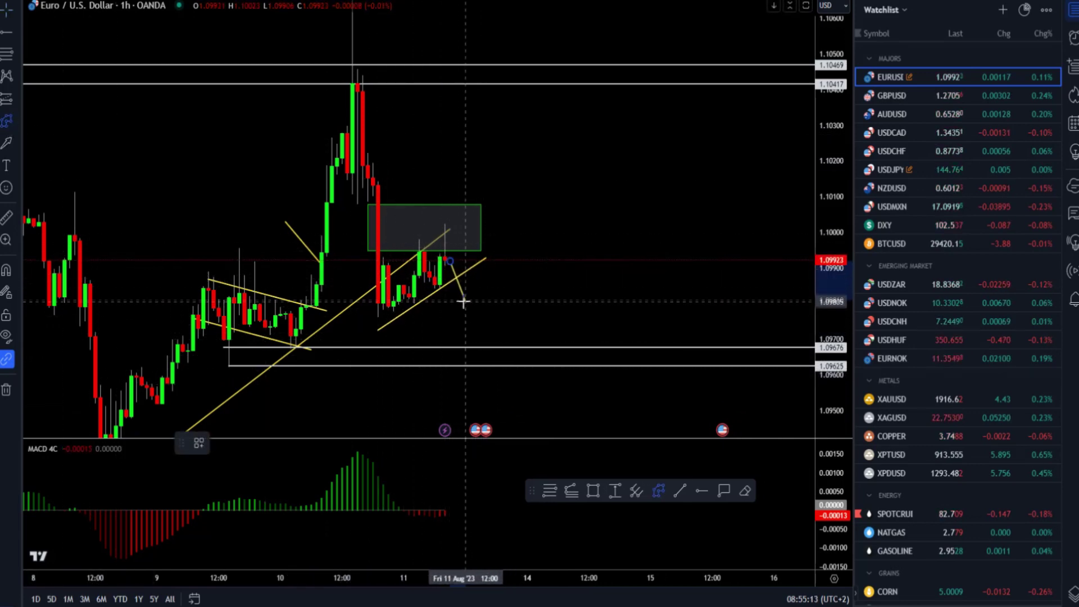
click(465, 298)
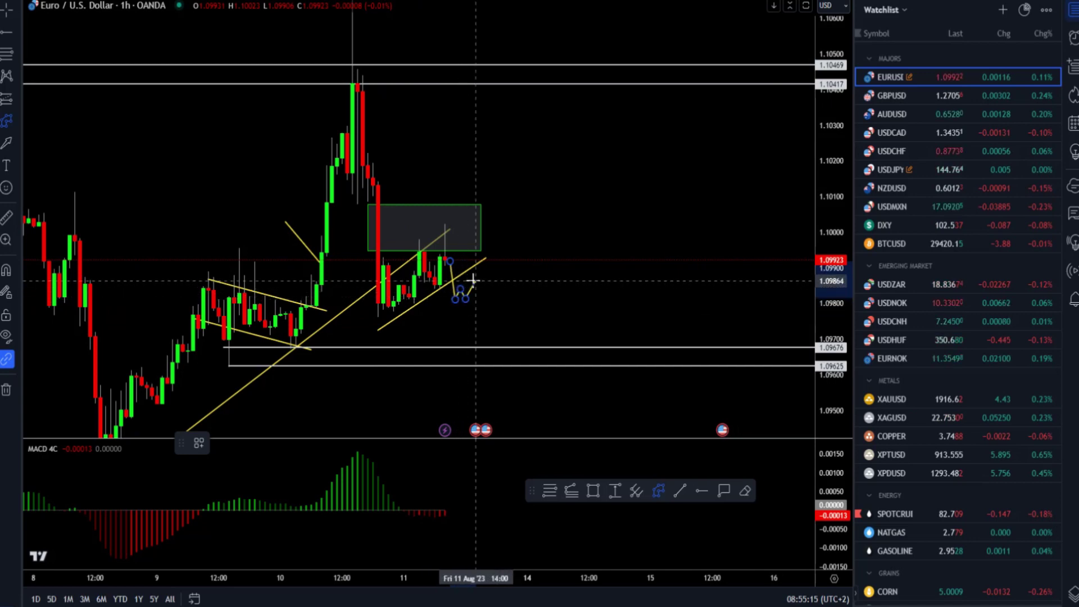
click(476, 281)
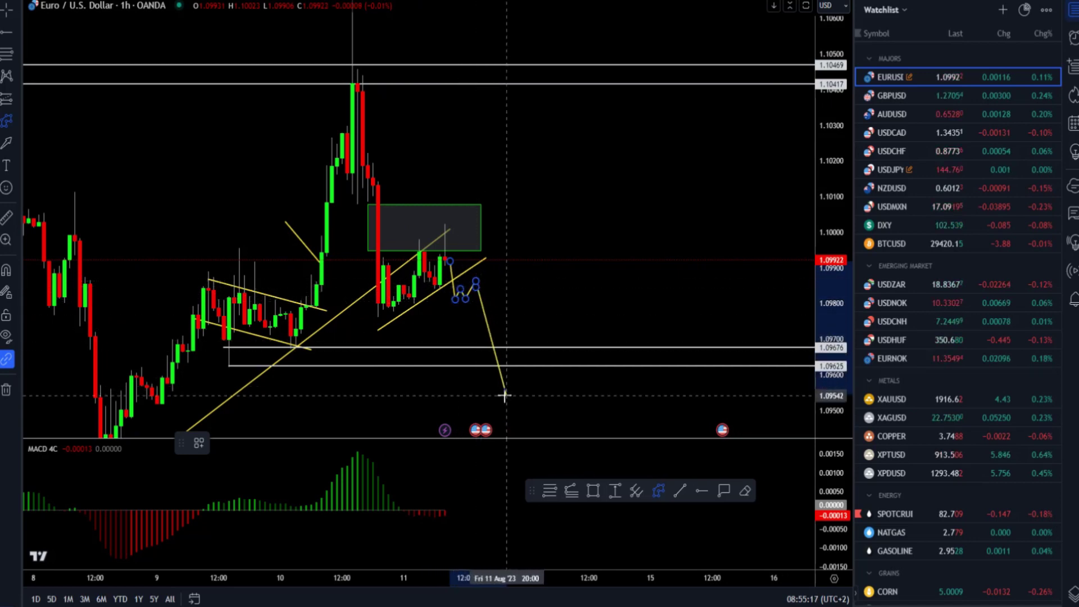
click(522, 423)
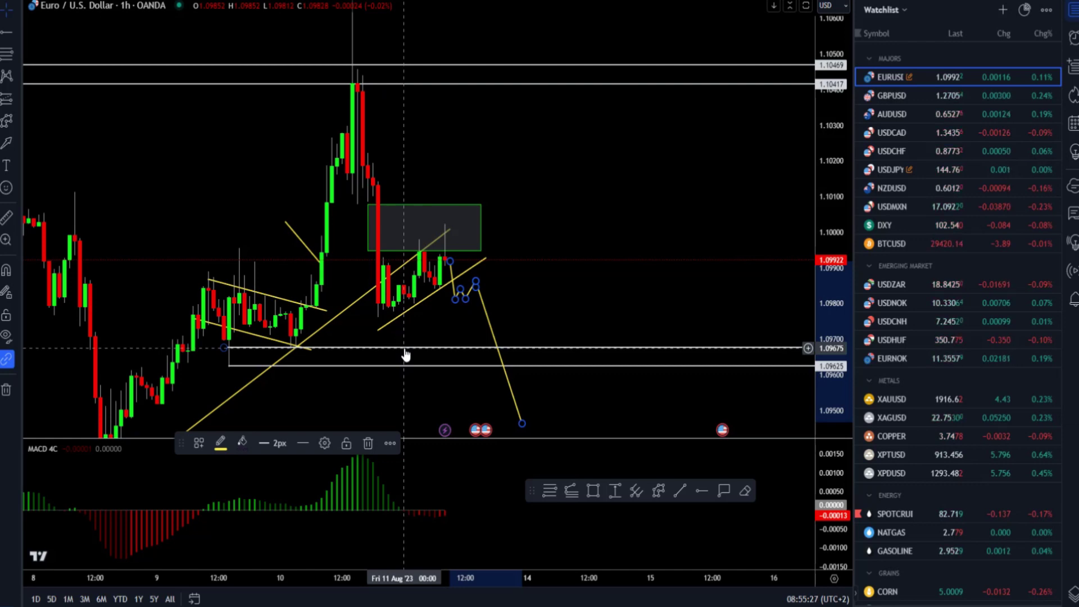
Draw a trend-based Fibonacci extension from the 1.10638 high to the 1.09762 low and back to the pullback high at about 1.1002.
drag(576, 290, 622, 197)
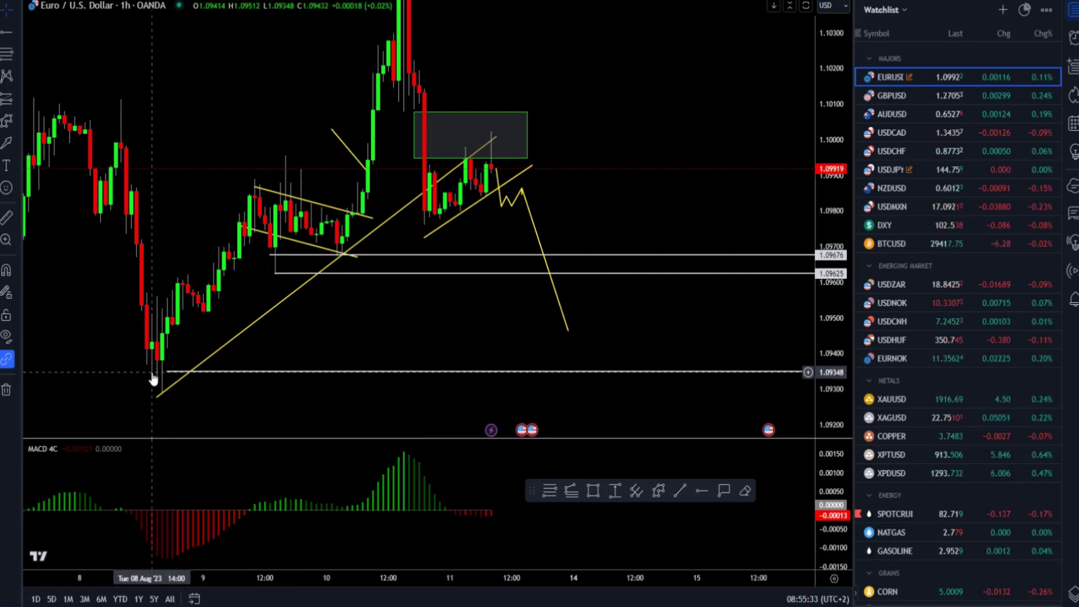
drag(217, 144, 162, 249)
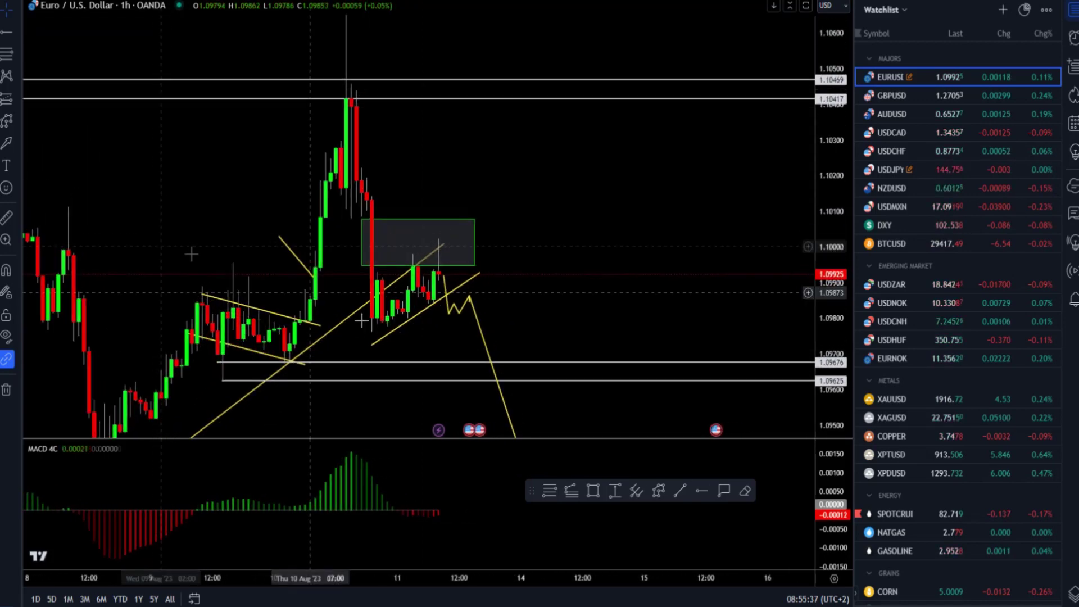
click(571, 491)
click(346, 21)
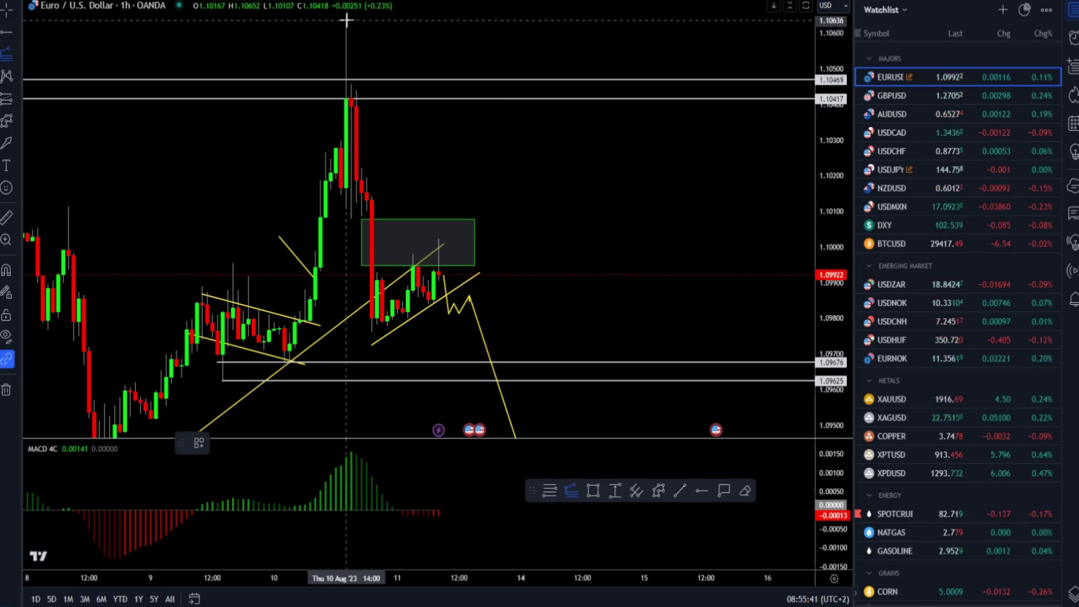
click(377, 332)
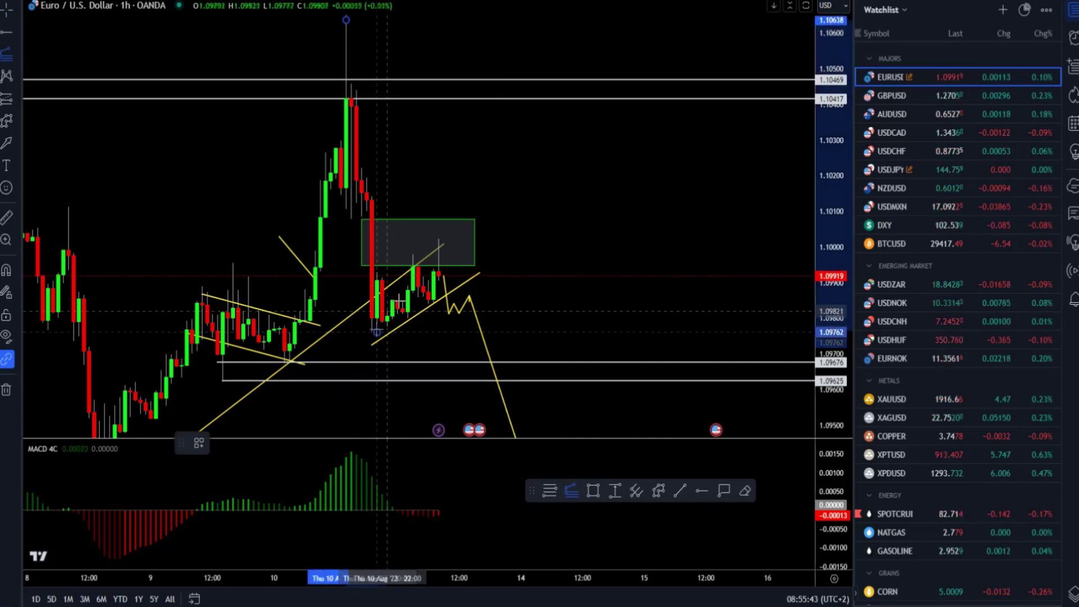
click(457, 240)
drag(609, 257, 625, 205)
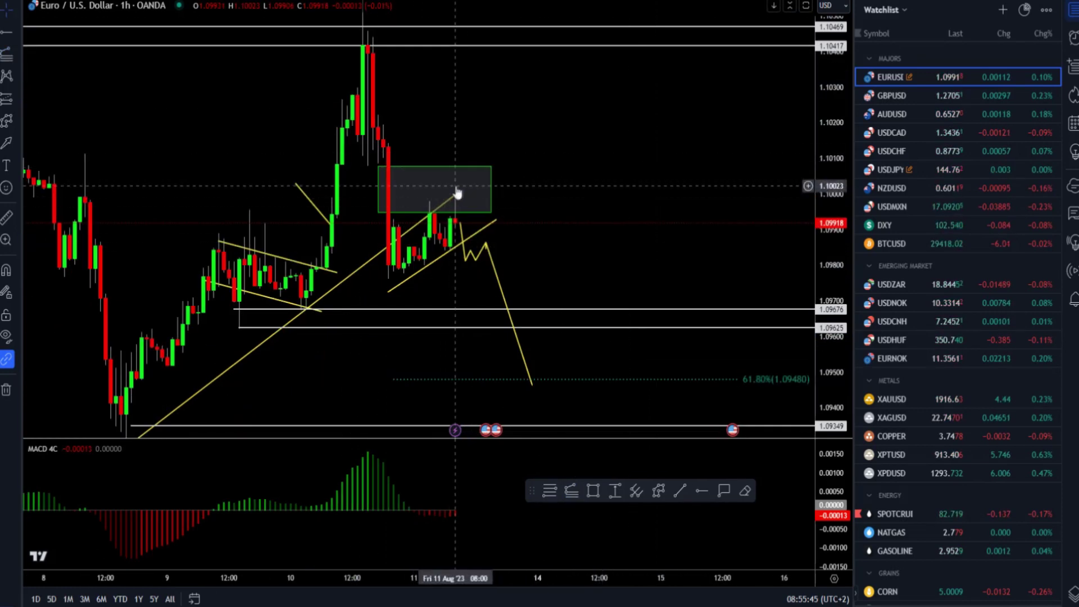
drag(690, 257, 707, 146)
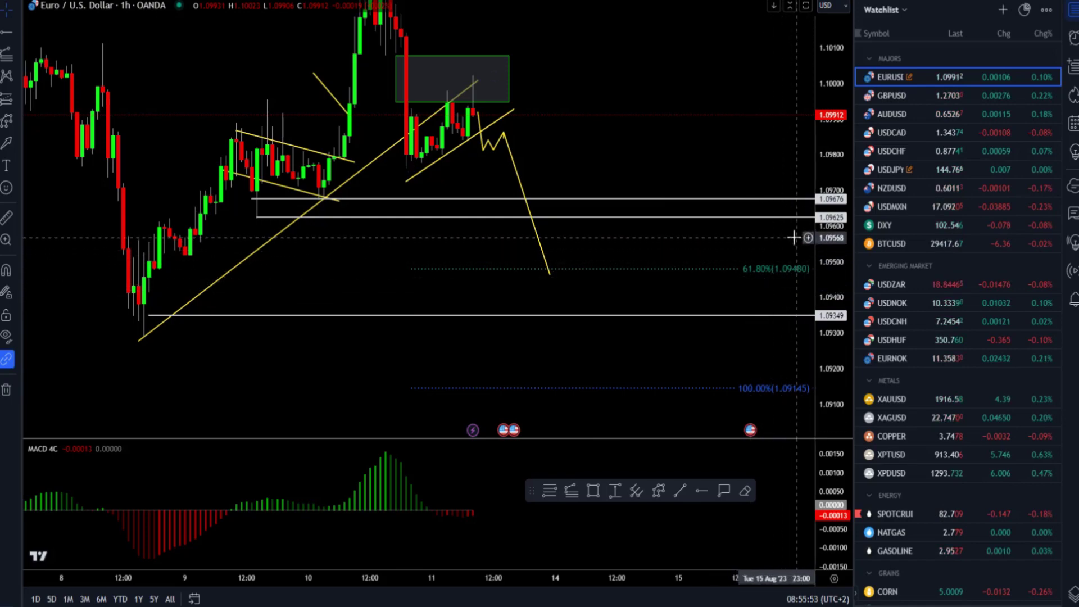
drag(670, 136, 725, 260)
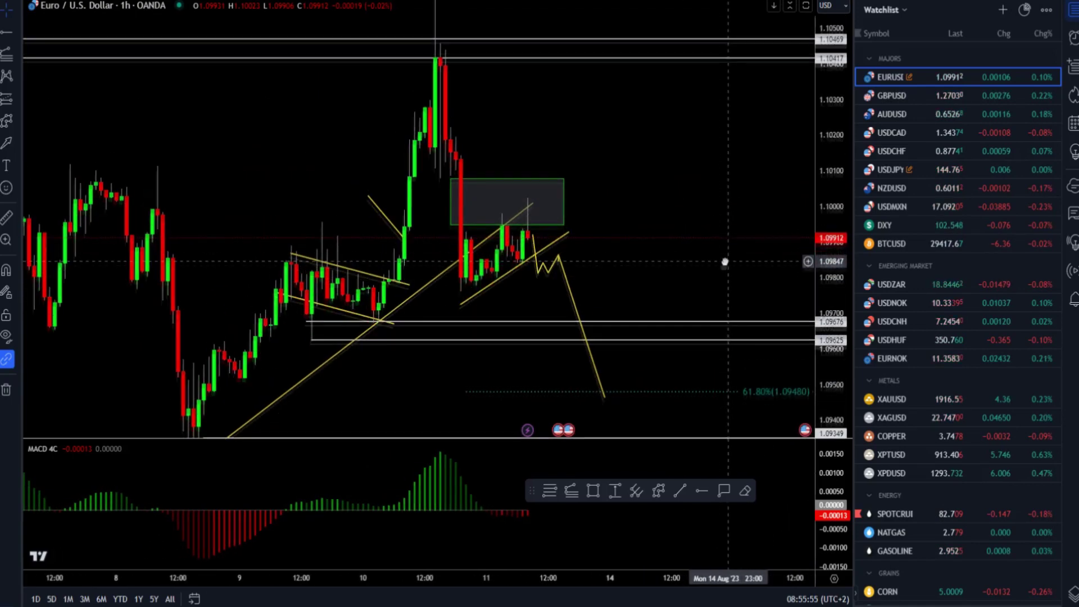
Draw a bullish price path from the current candle to above the green rectangle, zigzagging near 1.1010, then rising to the 1.10417 level.
drag(673, 222, 625, 252)
click(7, 121)
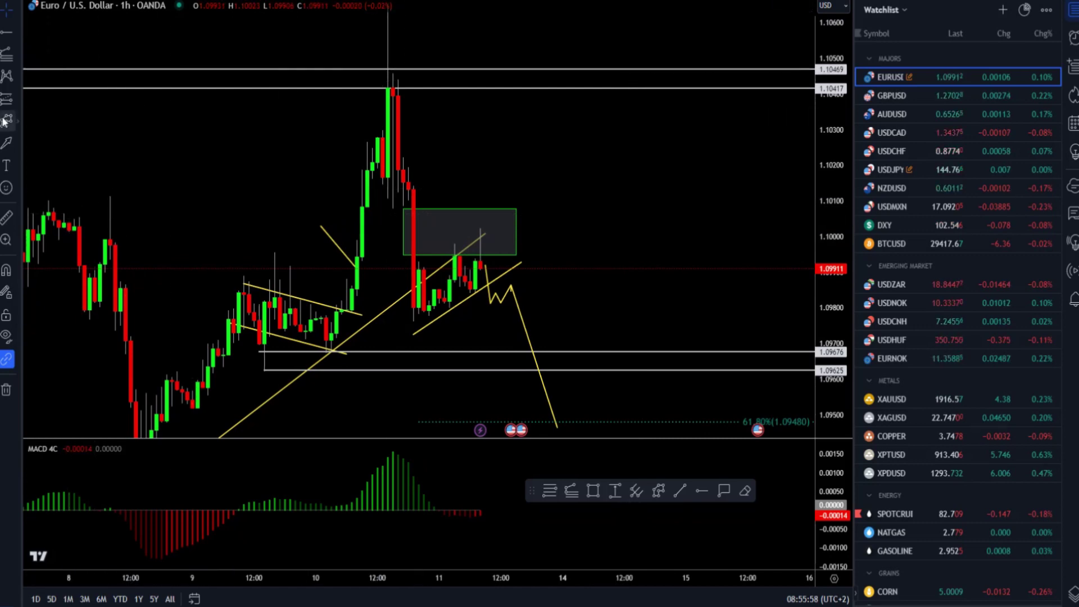
click(483, 266)
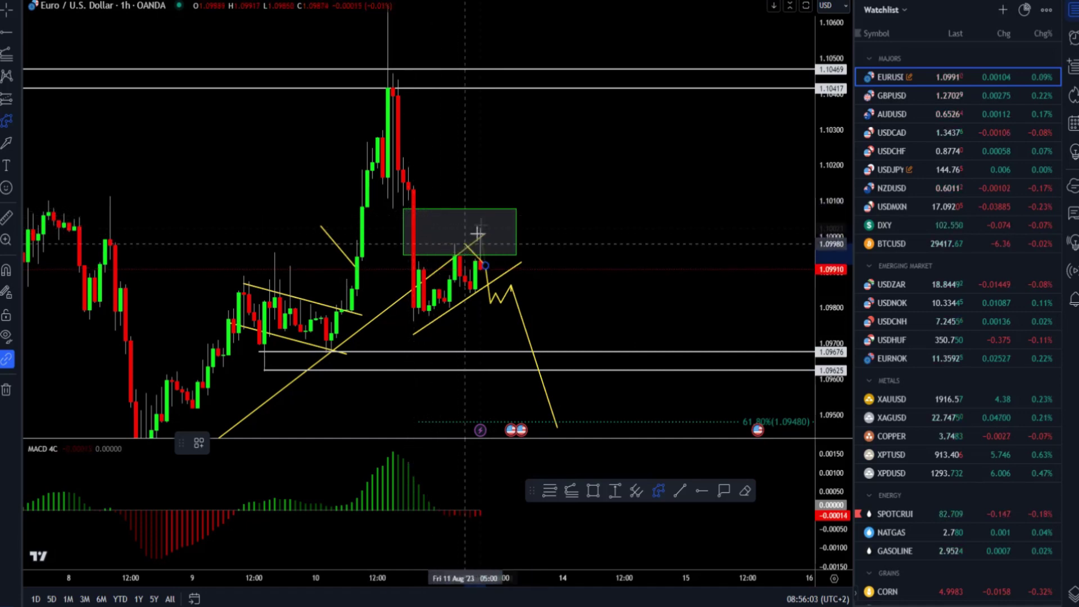
click(496, 198)
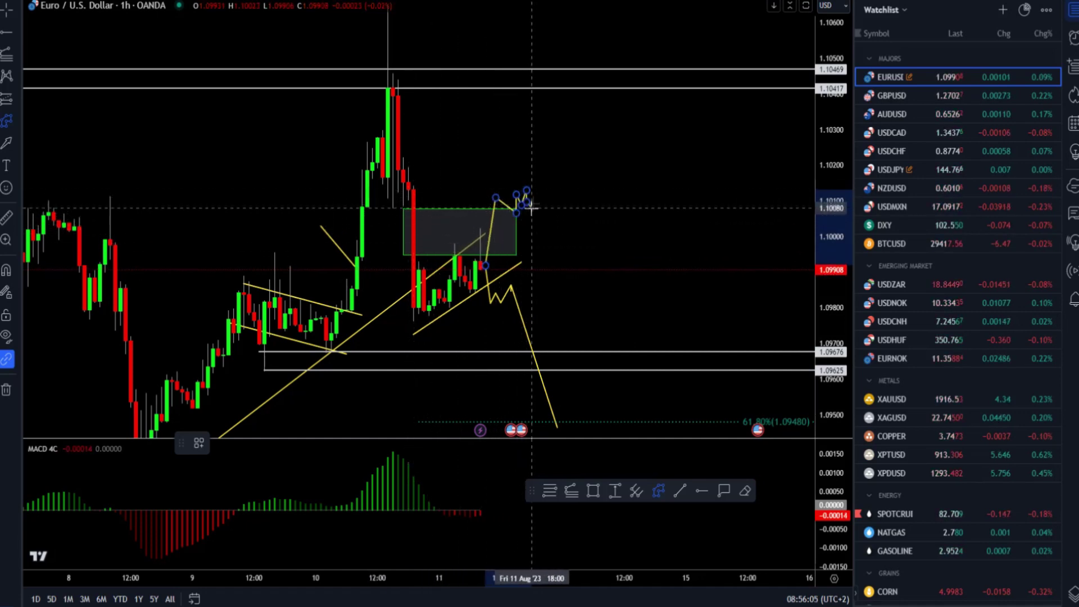
click(532, 205)
double_click(558, 89)
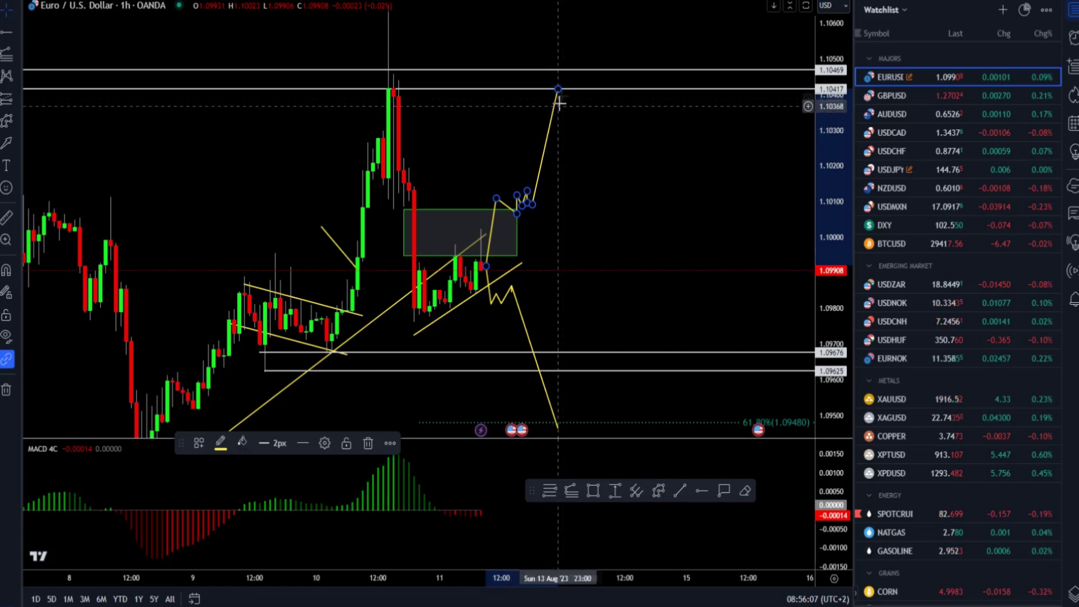
Delete the bullish price path that rises to the 1.10417 level.
scroll(562, 118, down, 3)
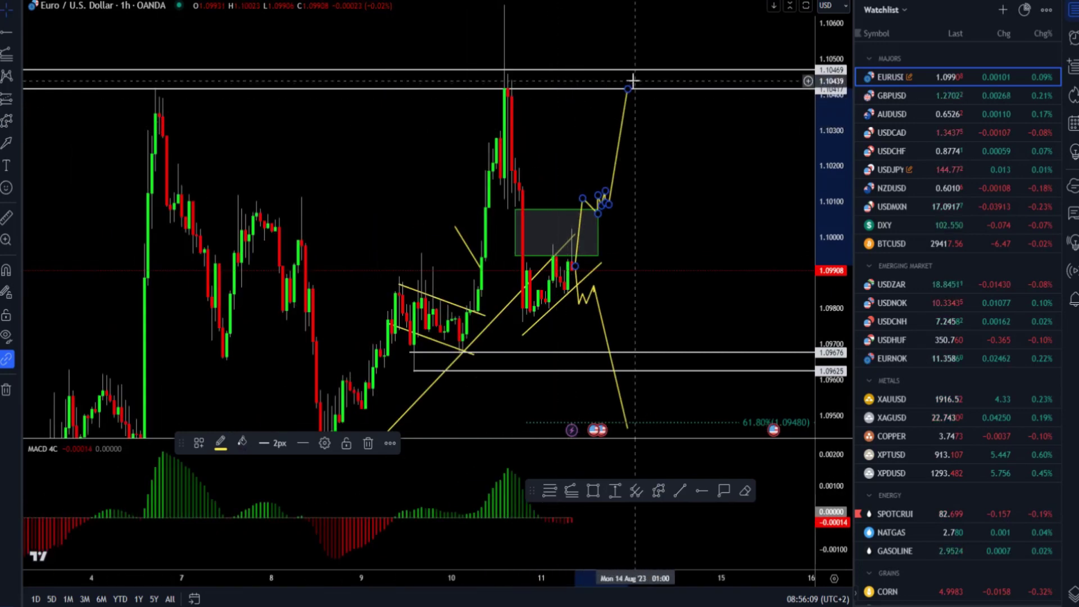
right_click(646, 159)
click(617, 160)
key(Delete)
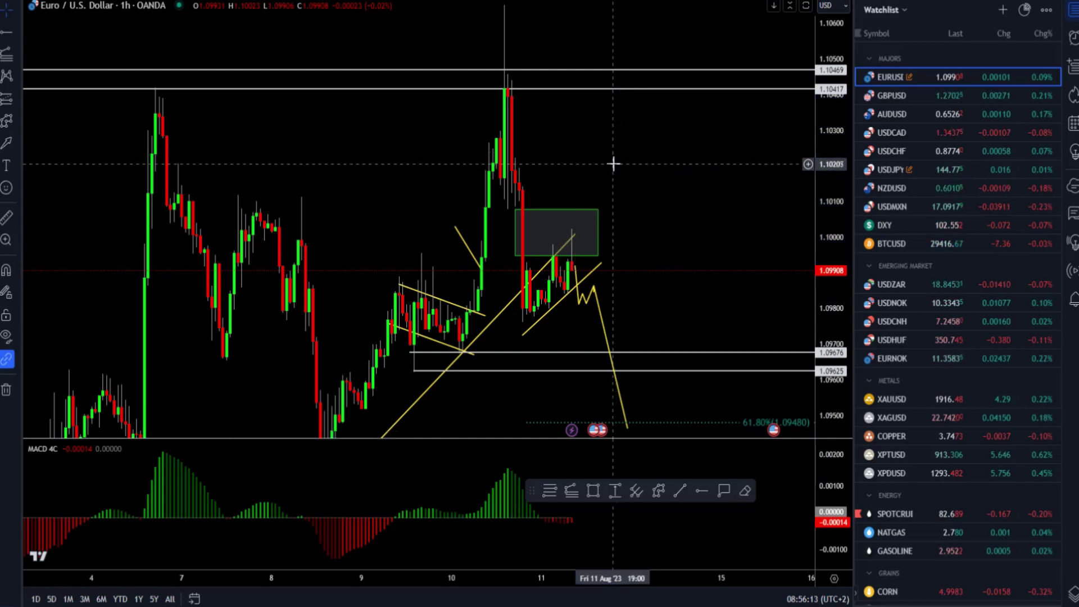
Open the gold (XAUUSD) chart from the metals section of the watchlist.
scroll(628, 185, up, 3)
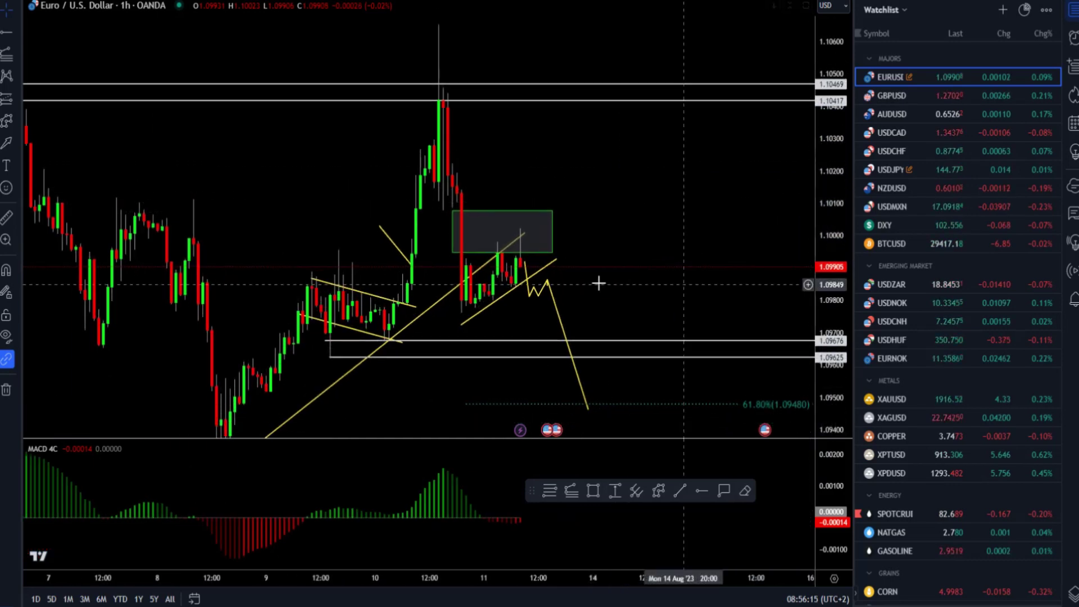
drag(613, 249, 622, 241)
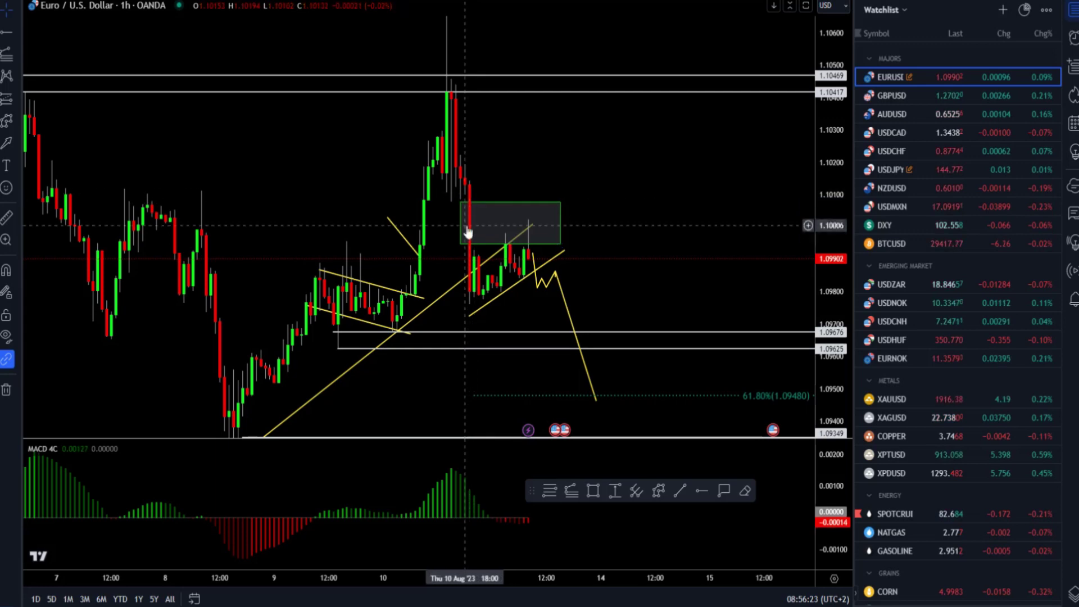
scroll(936, 349, down, 2)
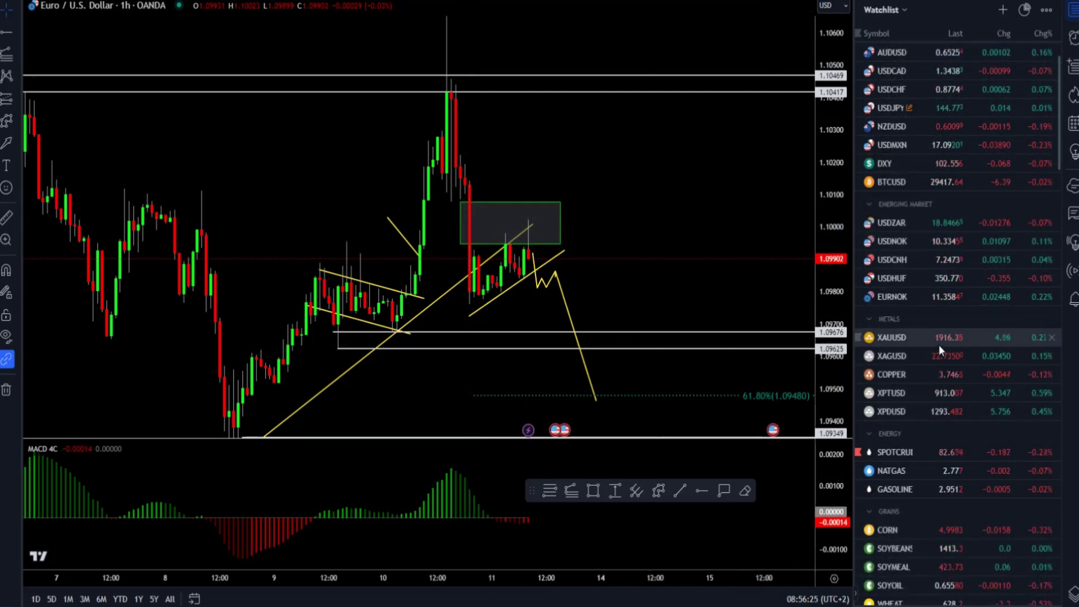
click(939, 343)
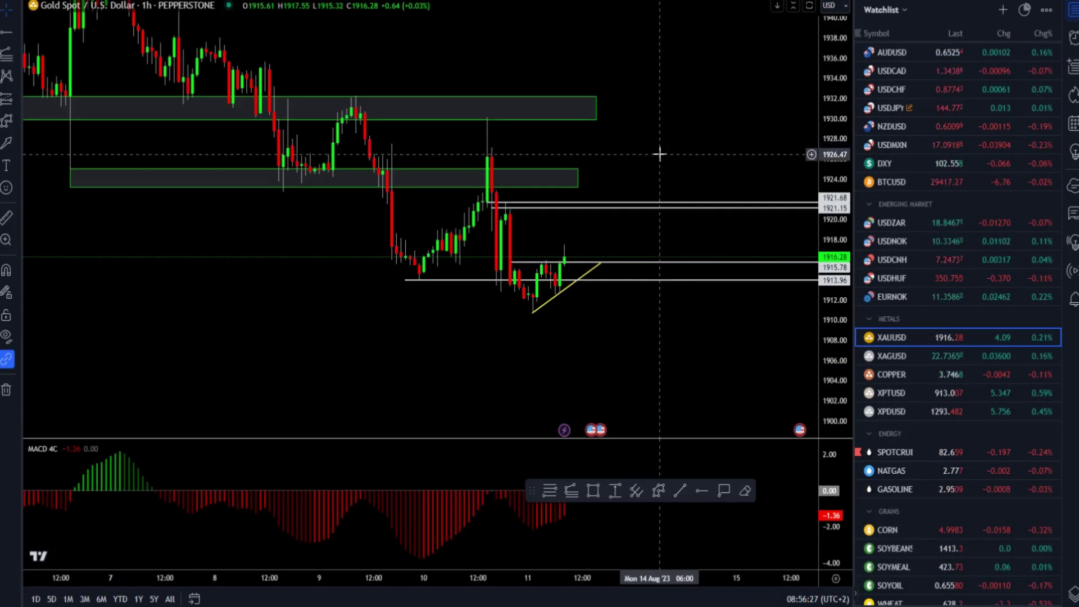
Examine gold's recent candles around the 1915.78 level and rising trendline, together with the MACD histogram.
scroll(660, 154, up, 1)
drag(833, 324, 833, 278)
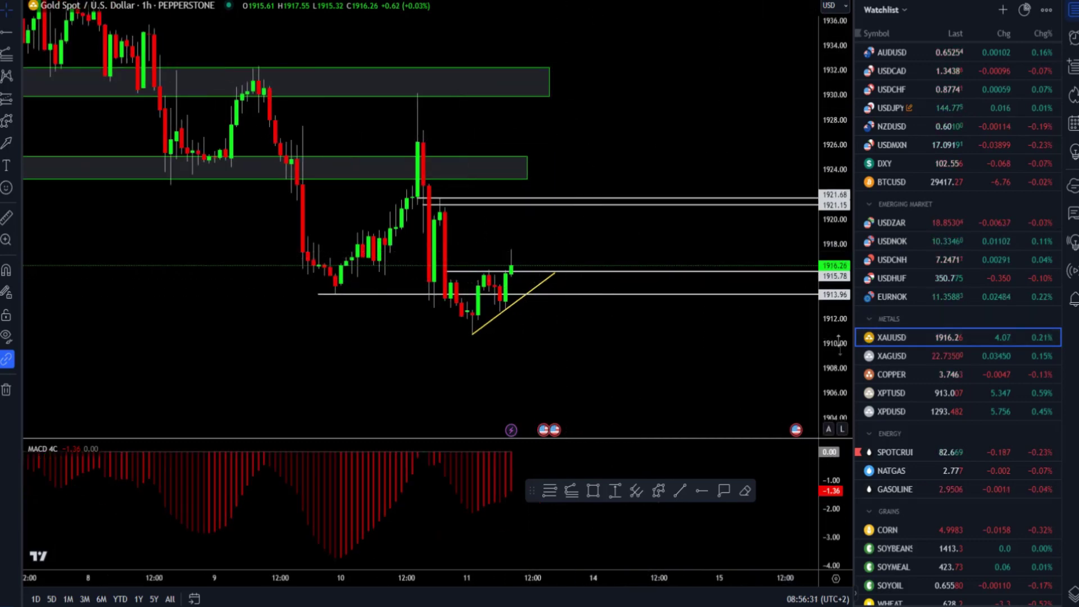
scroll(534, 281, up, 1)
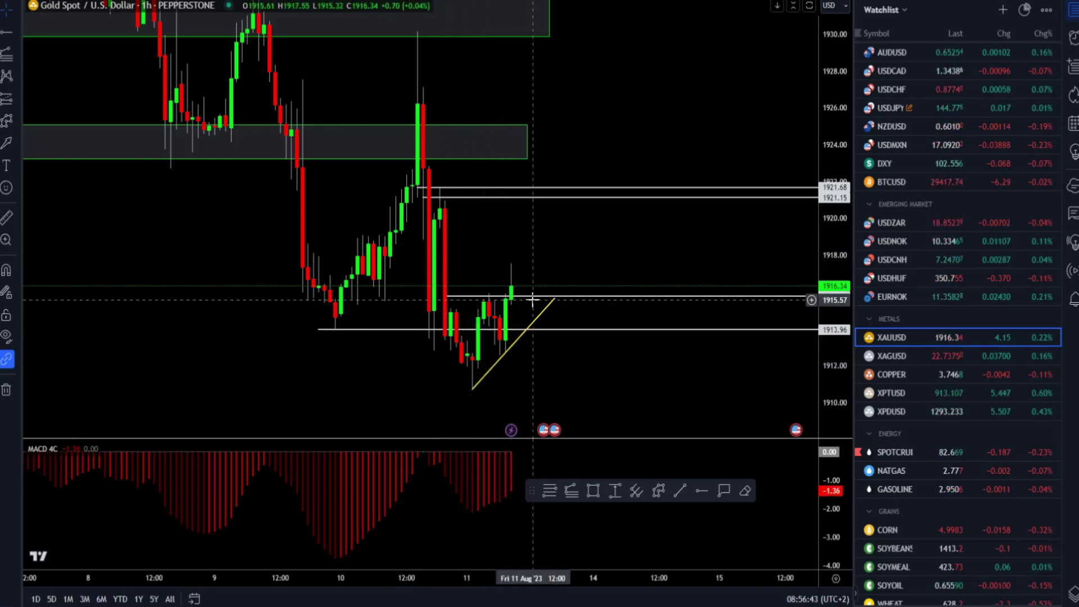
drag(525, 235, 535, 154)
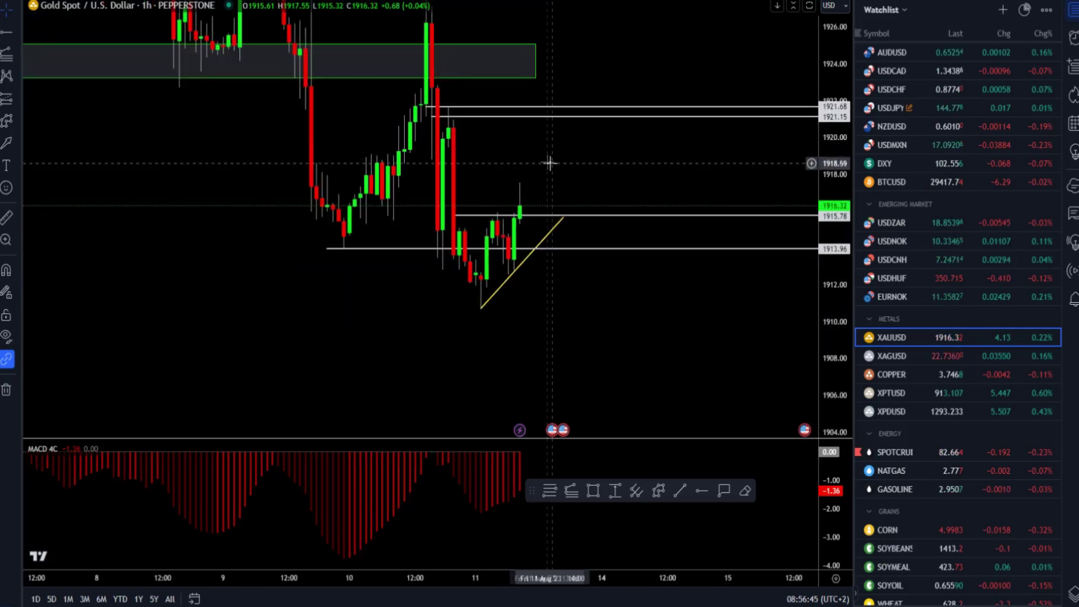
scroll(436, 365, up, 1)
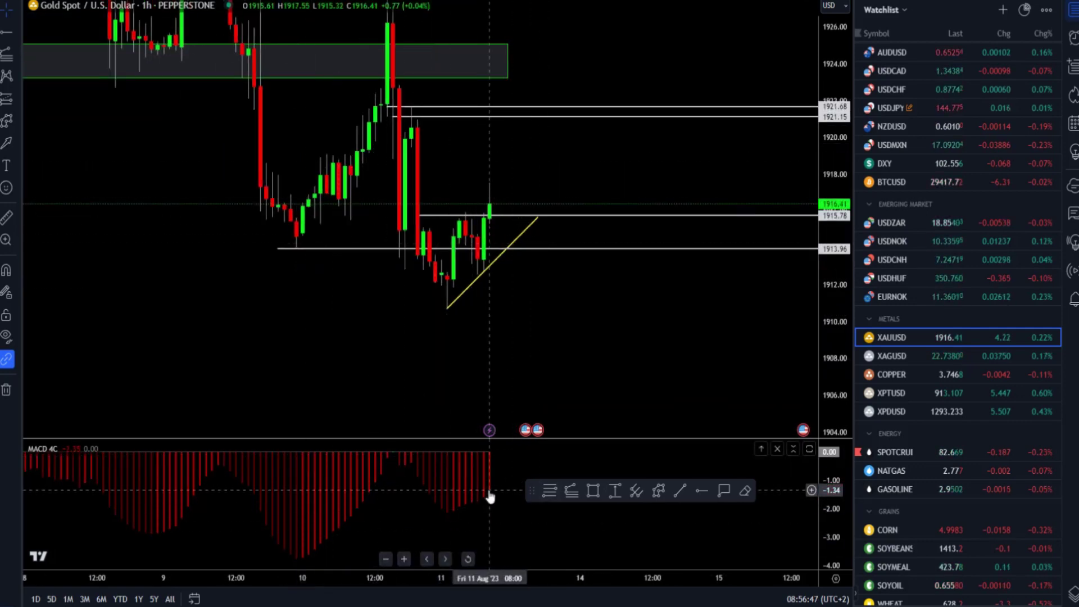
drag(178, 253, 153, 269)
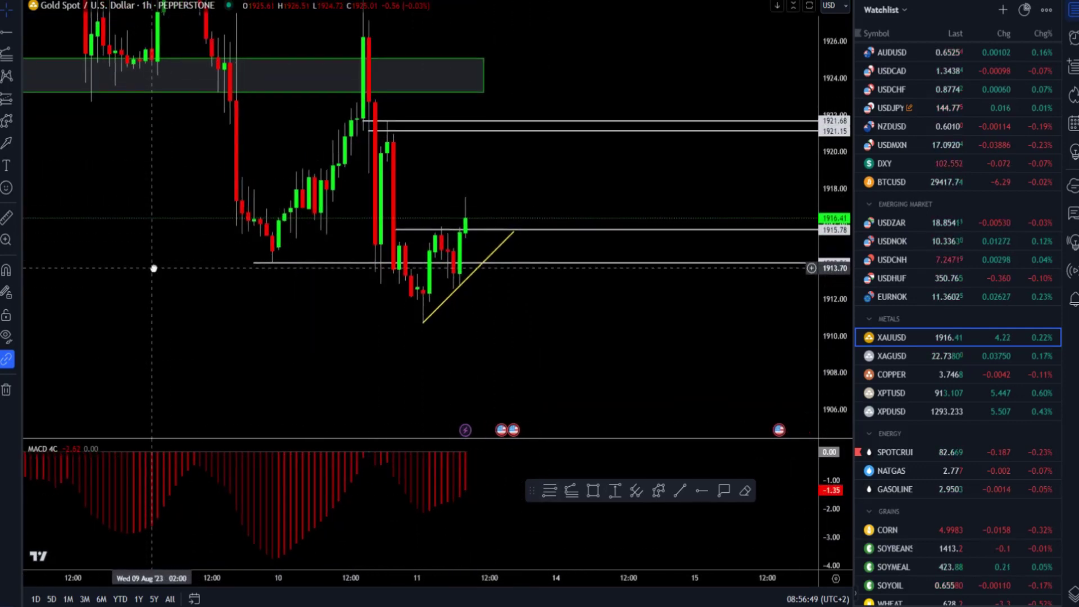
Draw a bullish price path on gold from the current candle, zigzagging around 1918 and rising to about 1920.6.
click(658, 491)
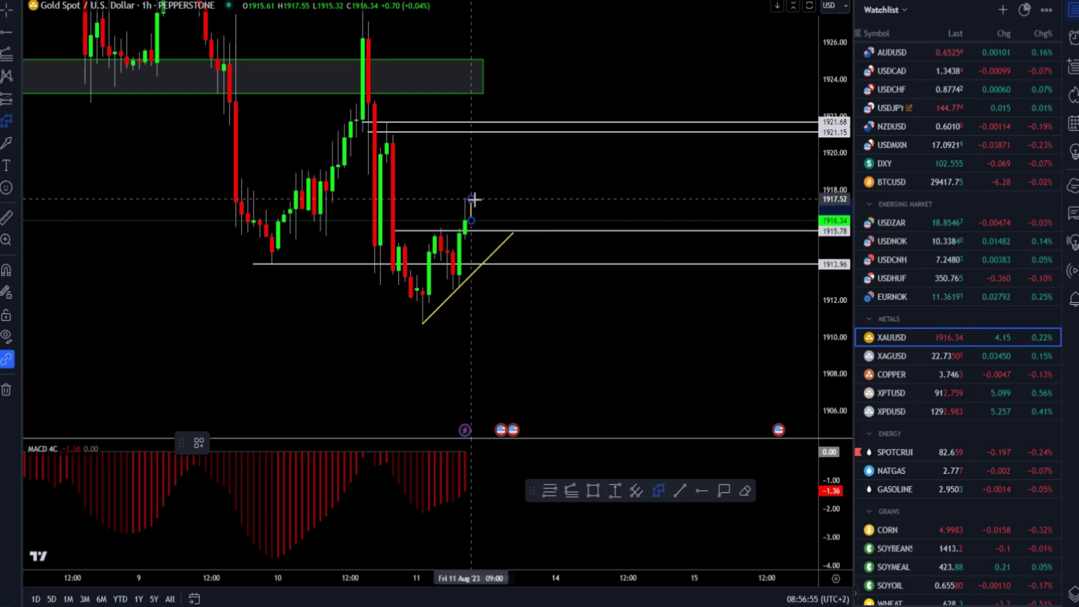
click(484, 202)
click(502, 158)
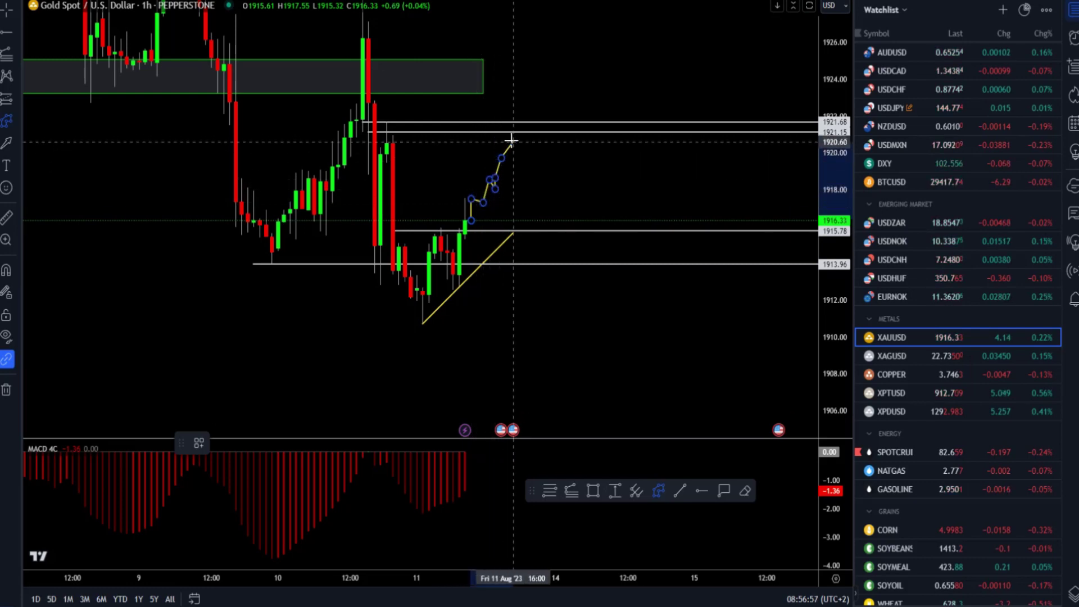
click(513, 141)
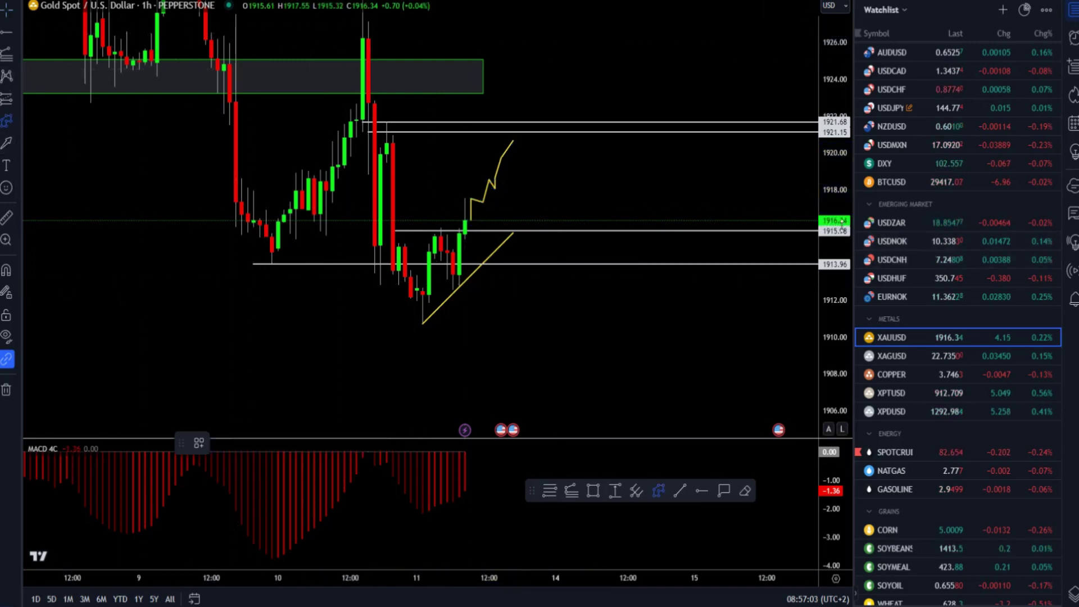
Draw a bearish price path from gold's current candle, breaking the rising trendline, zigzagging near 1912, then falling to about 1906.
drag(834, 247, 834, 294)
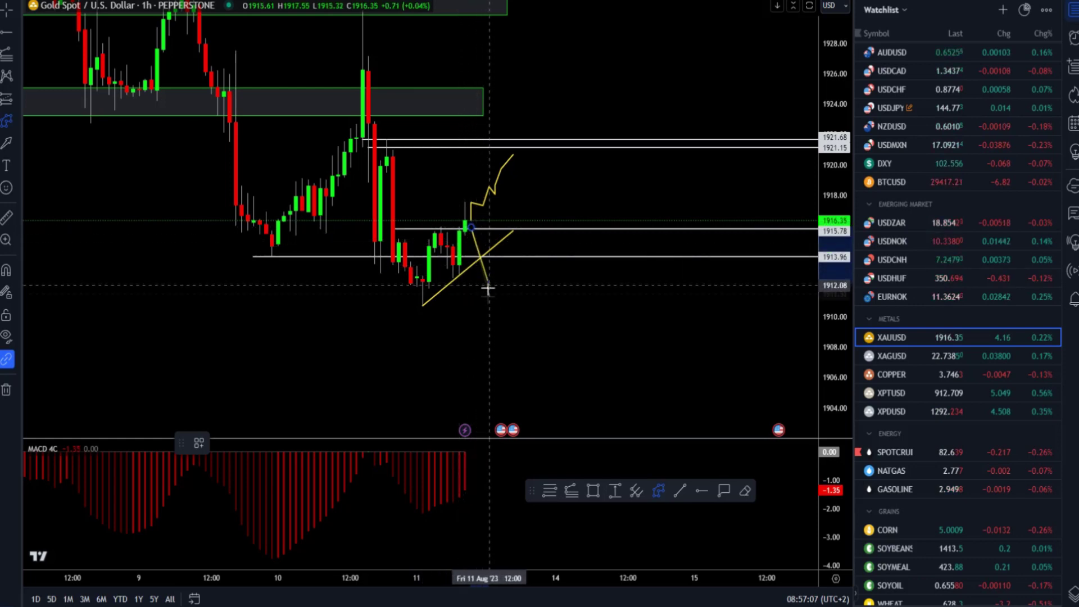
click(507, 290)
click(531, 270)
double_click(573, 374)
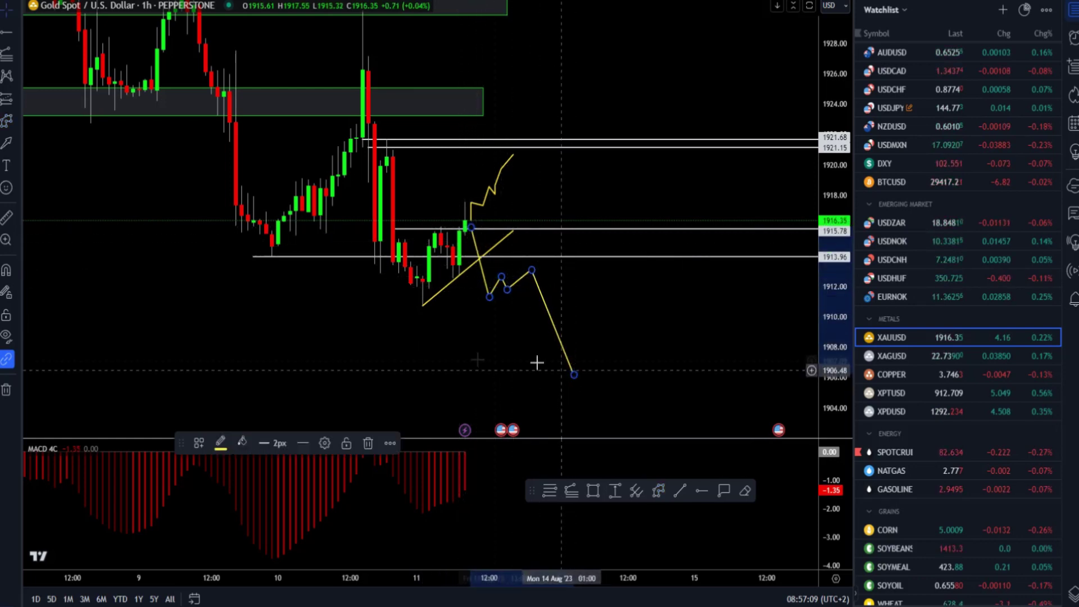
Examine gold's longer hourly history since July around the drawn price paths and support levels.
scroll(412, 340, down, 5)
scroll(374, 335, down, 10)
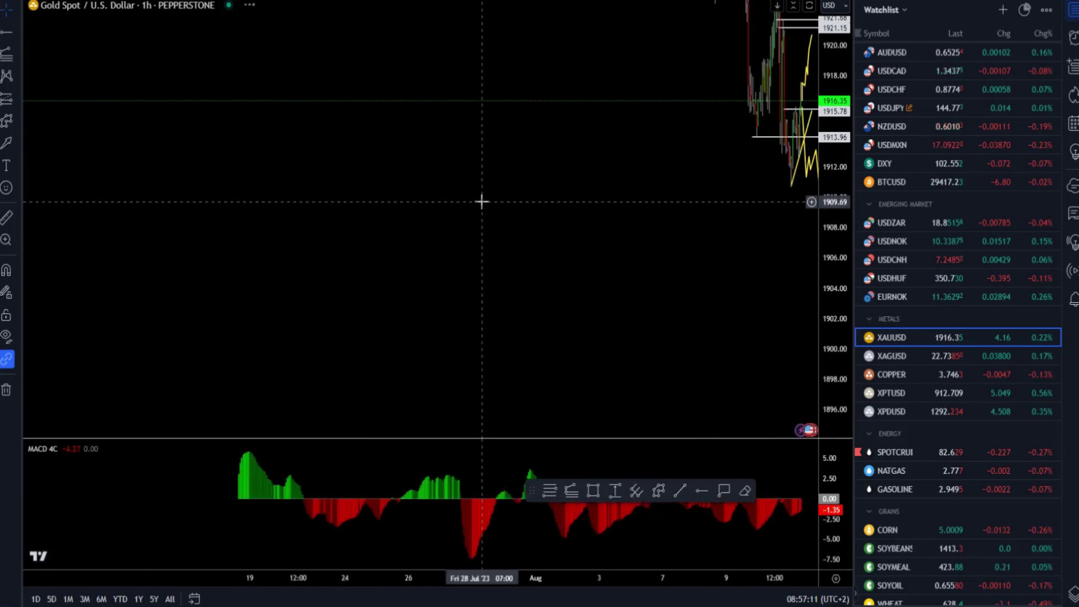
drag(829, 194, 829, 315)
drag(618, 309, 549, 310)
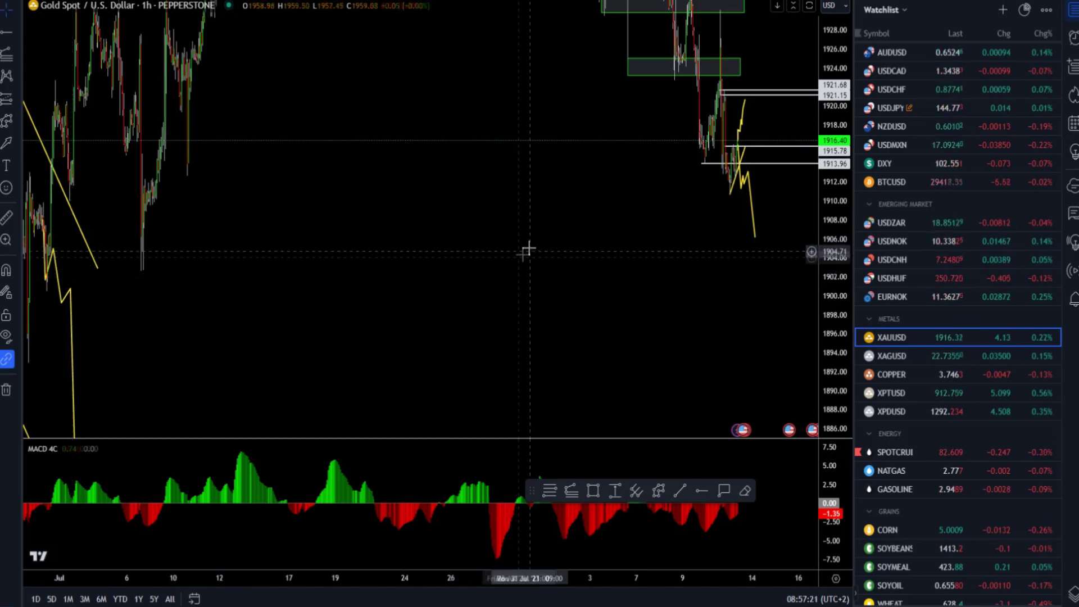
scroll(522, 244, up, 3)
scroll(520, 251, up, 2)
right_click(366, 210)
key(Escape)
Open the WTI spot crude chart from the energy section, frame its recent candles and dismiss the MCLU2023 alert.
click(966, 450)
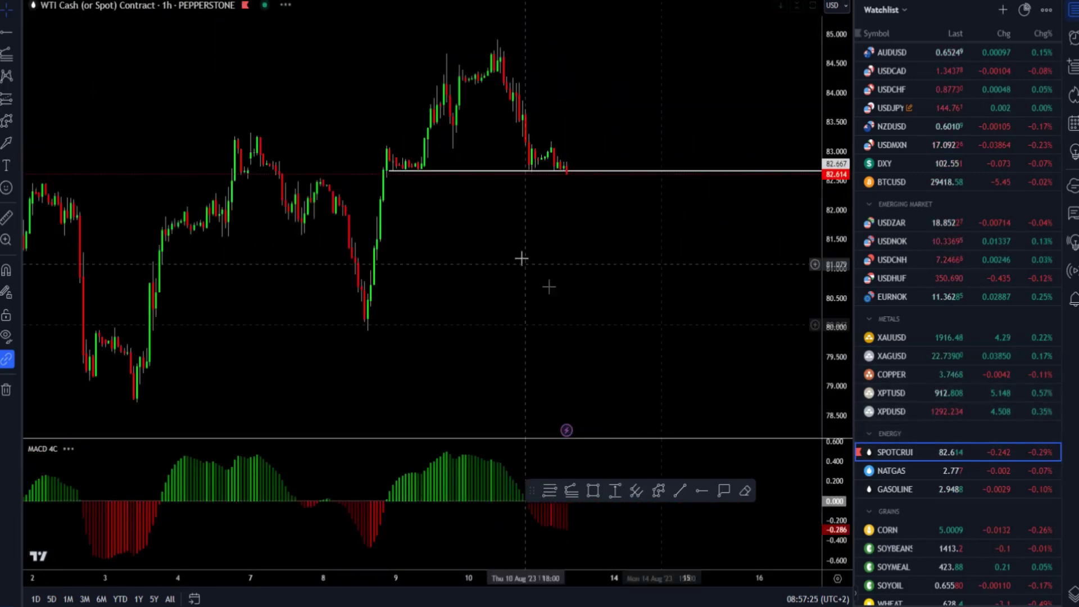
drag(544, 237, 548, 382)
drag(627, 203, 665, 247)
drag(831, 106, 588, 154)
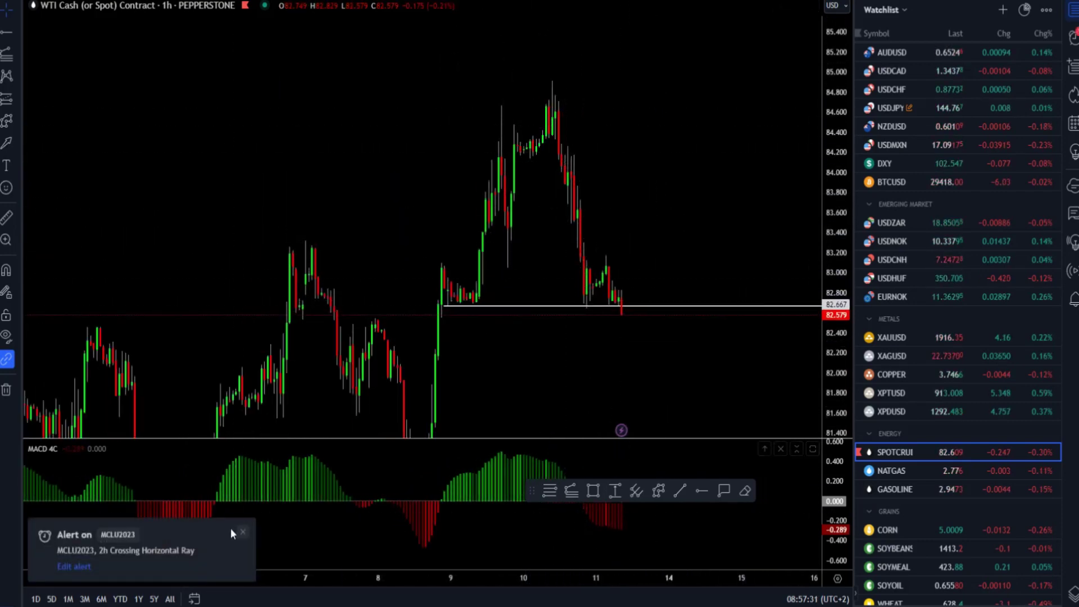
click(245, 534)
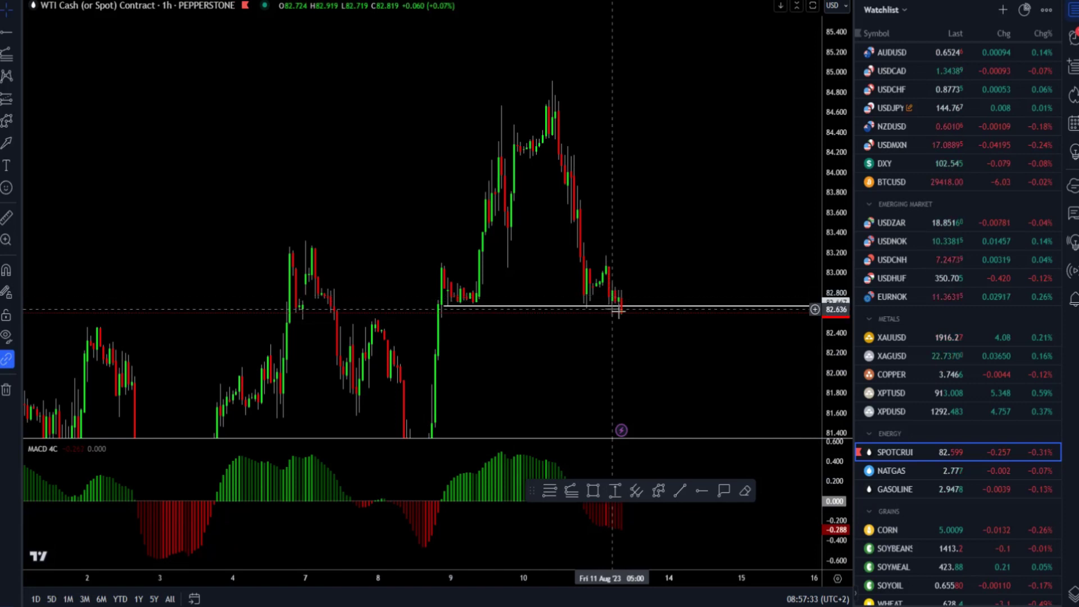
Draw a rectangle zone just below crude's 82.667 level, spanning about 82.28 to 82.49 and extending past the current candle.
scroll(618, 309, up, 2)
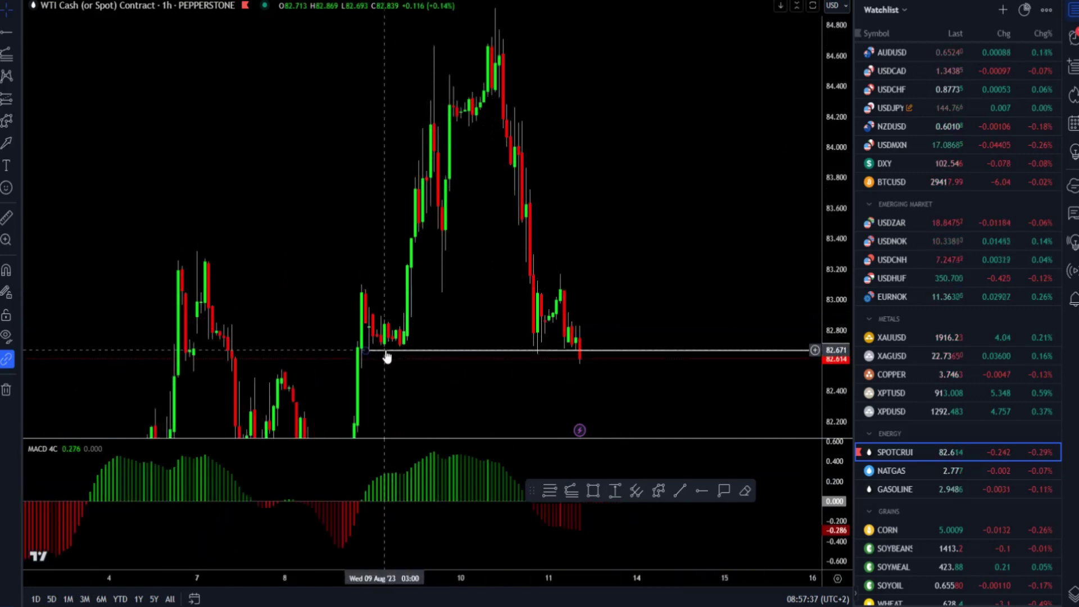
drag(389, 387, 382, 319)
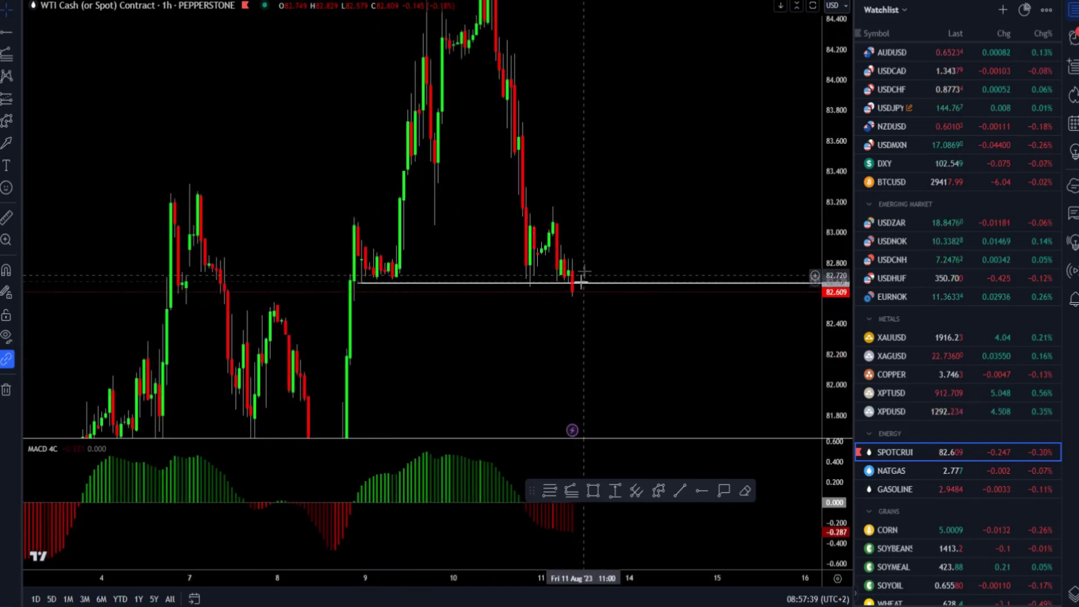
drag(578, 346, 561, 231)
drag(417, 311, 415, 263)
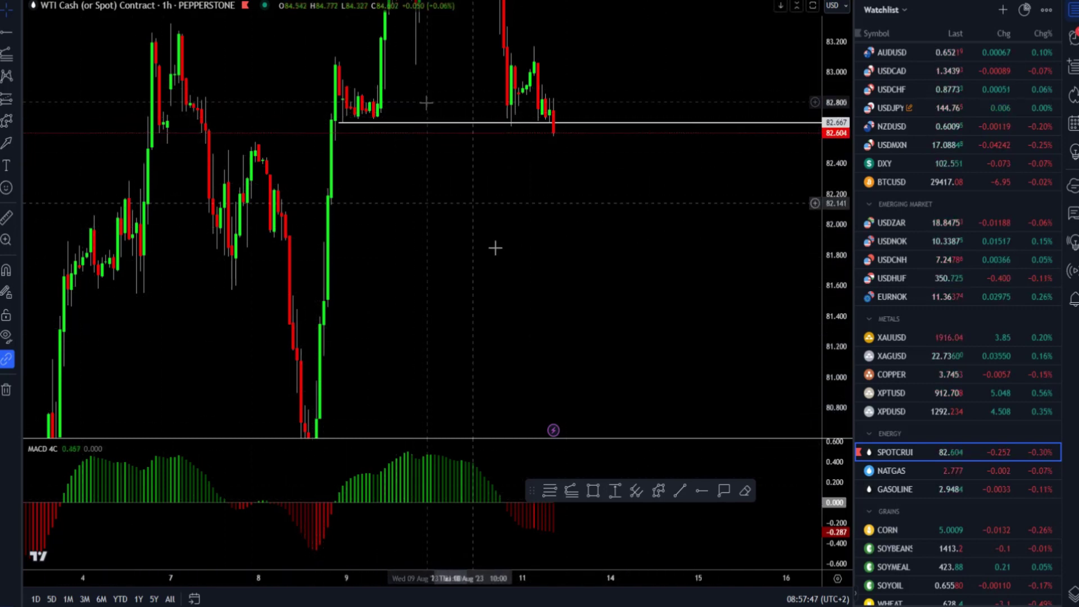
click(594, 491)
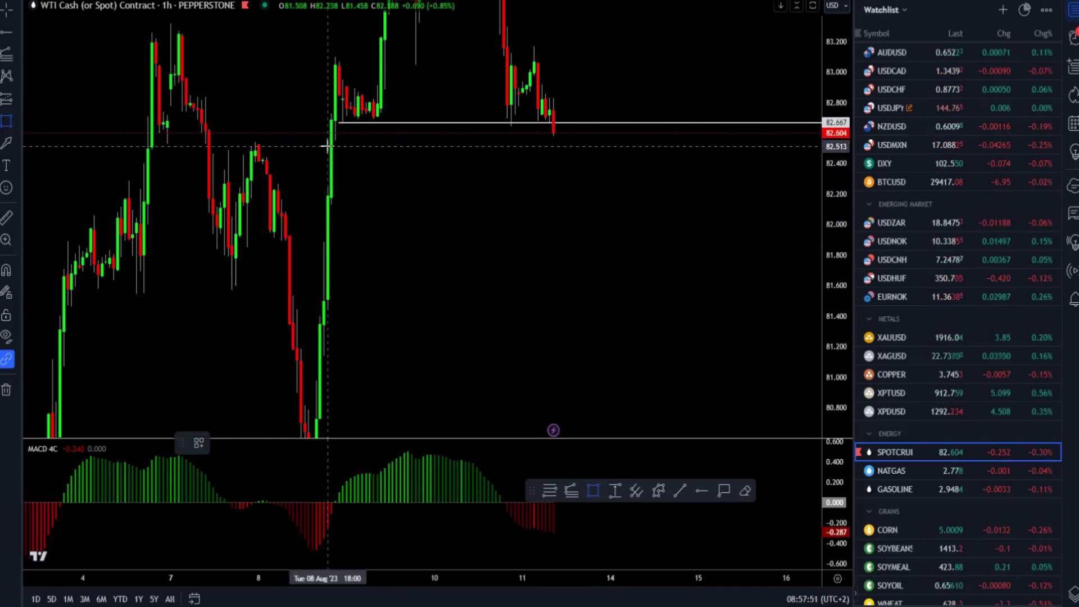
mouse_move(331, 150)
mouse_down()
mouse_move(393, 191)
mouse_move(611, 182)
mouse_up()
Draw two lower rectangle zones on the crude chart, at about 81.90 to 82.10 and 80.99 to 81.12.
click(7, 121)
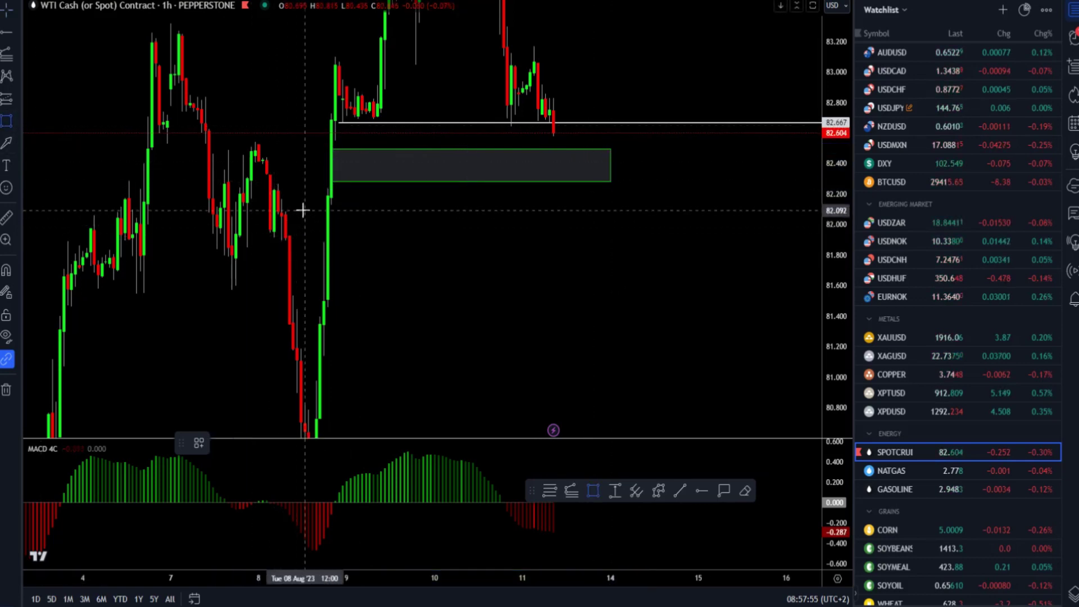
drag(318, 210, 645, 240)
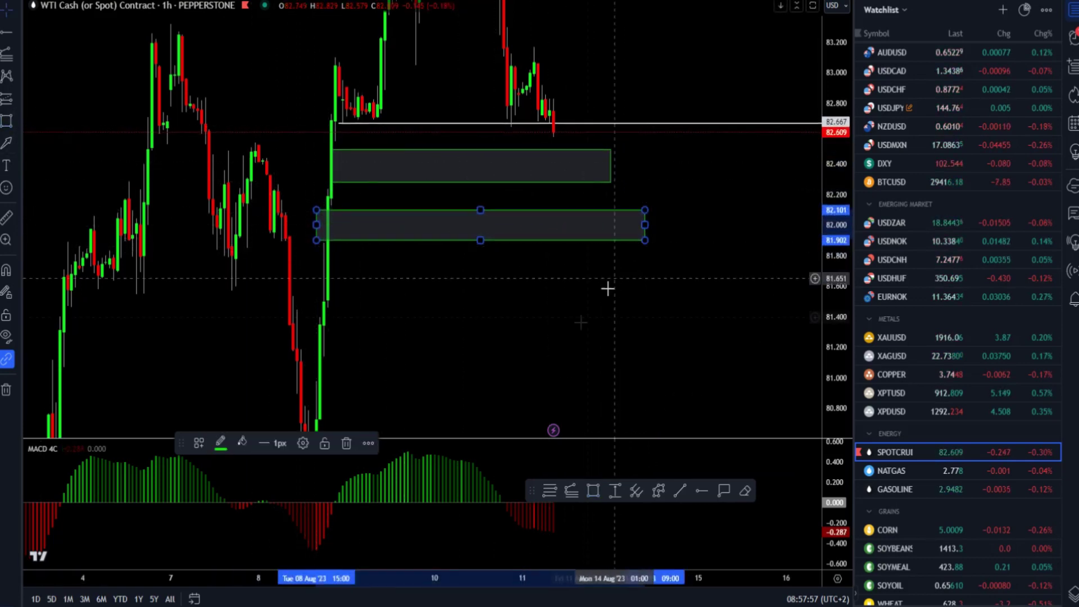
click(607, 289)
click(9, 121)
drag(312, 359, 688, 379)
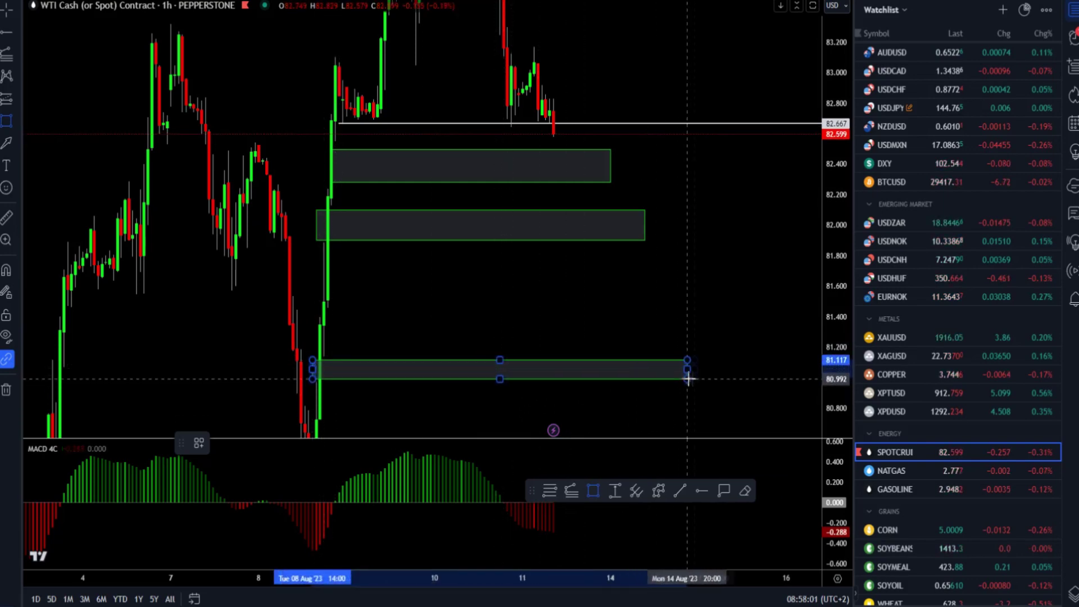
Draw a rectangle zone above crude's current price, from the 4 August highs to 14 August, at about 83.05 to 83.27.
drag(558, 129, 567, 167)
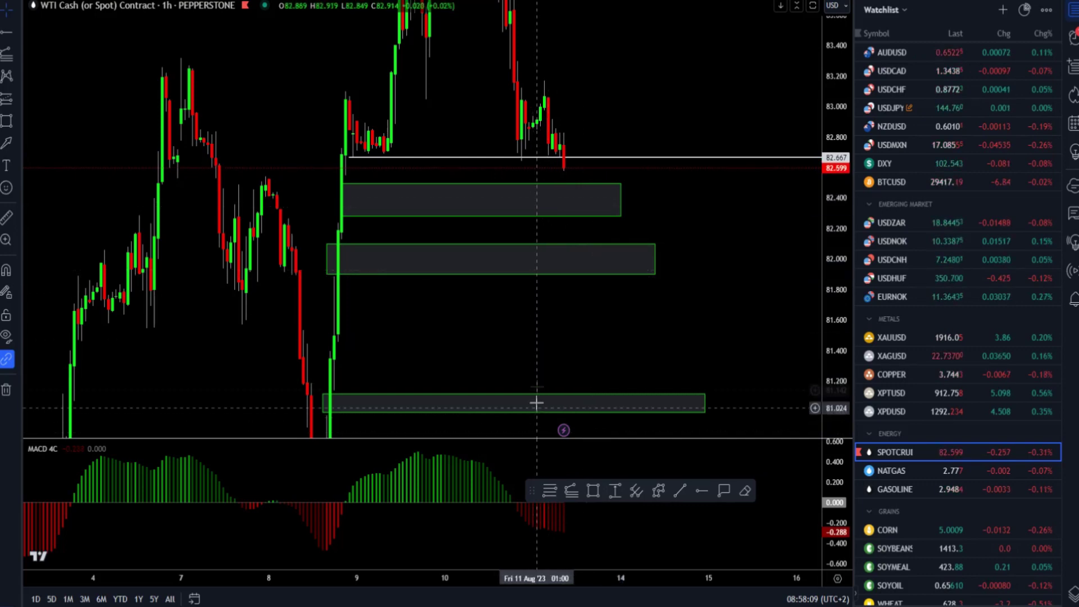
drag(535, 403, 558, 276)
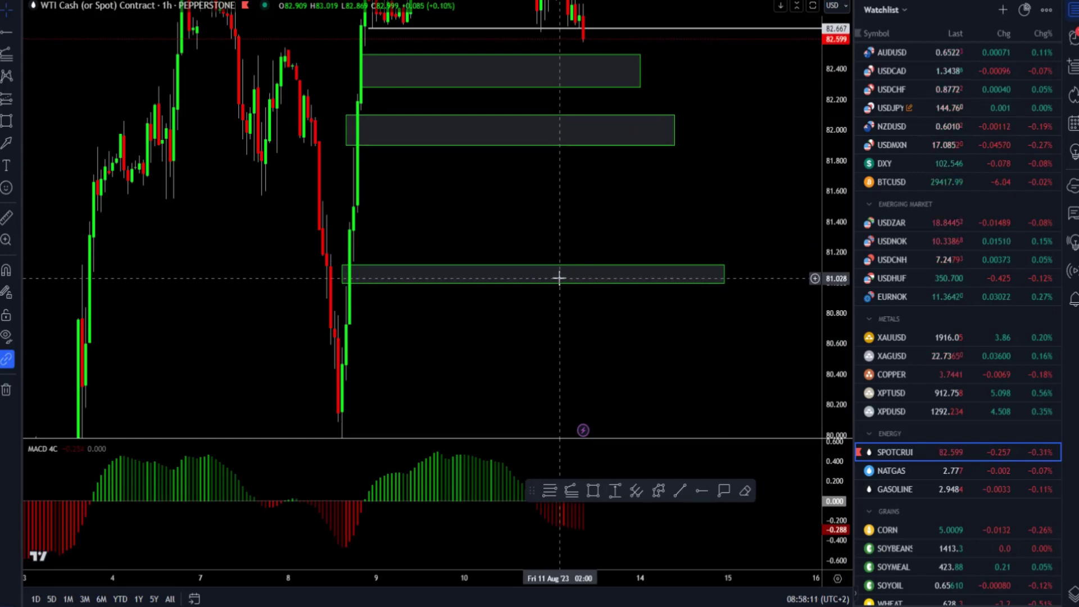
drag(571, 229, 557, 396)
drag(600, 128, 602, 215)
drag(845, 147, 845, 191)
key(alt+shift+r)
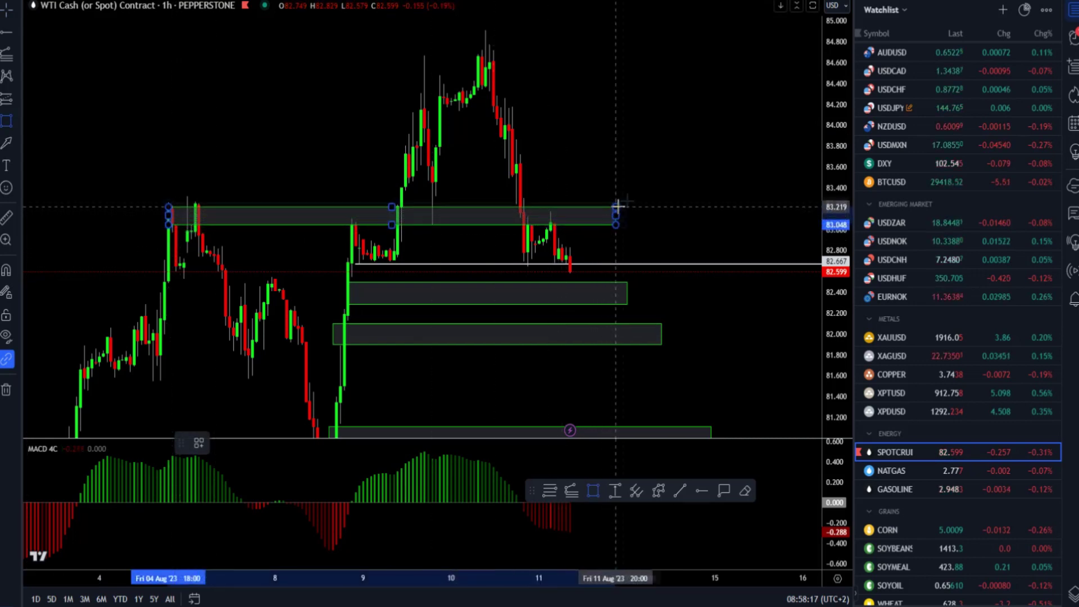
click(627, 203)
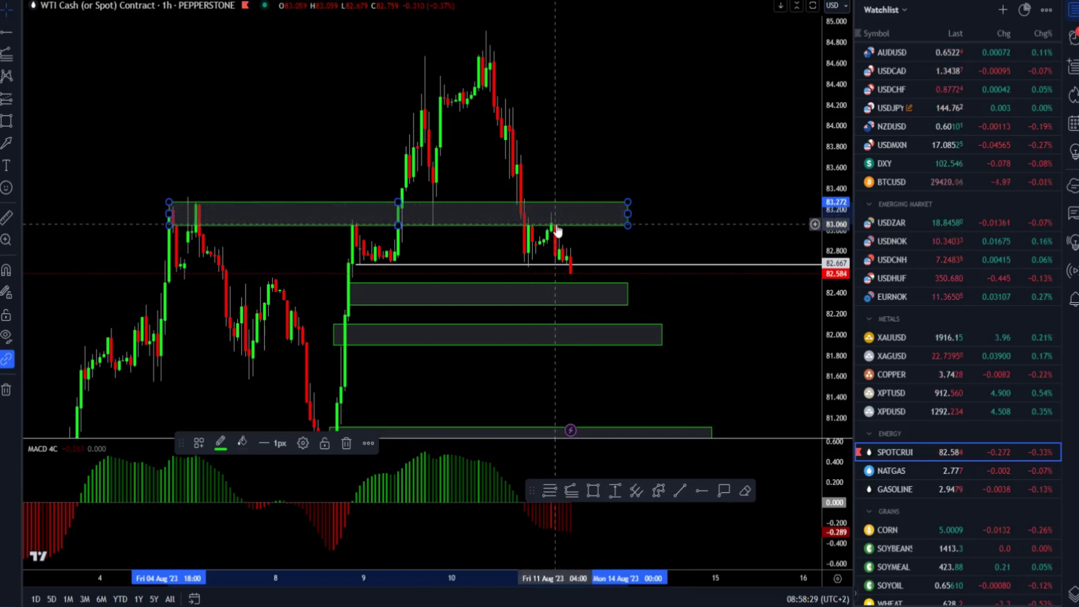
Open the BTCUSD chart from the majors section of the watchlist.
drag(575, 152, 585, 87)
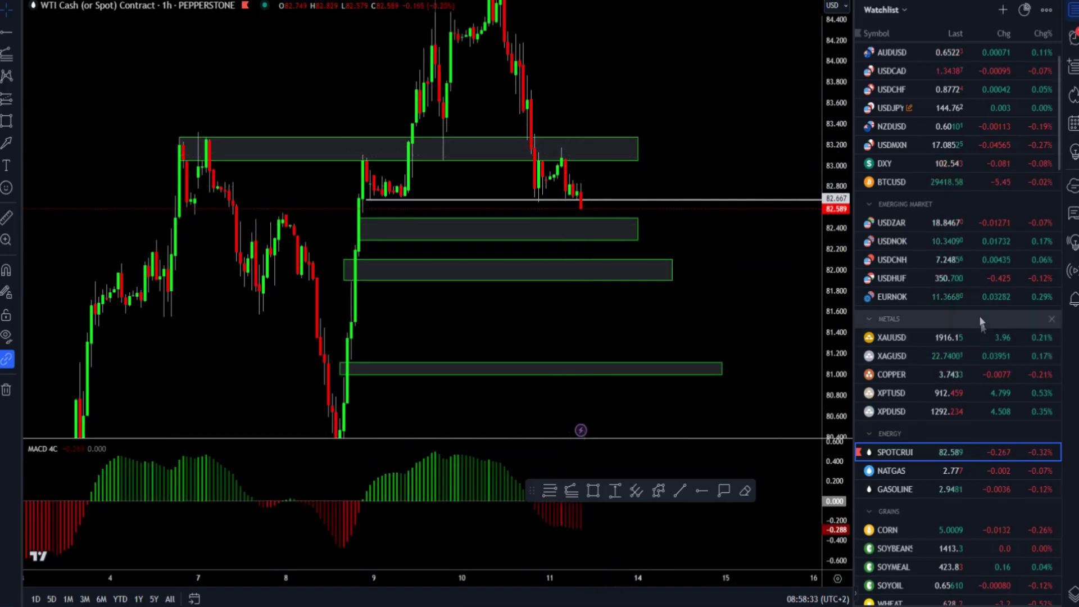
scroll(985, 355, up, 2)
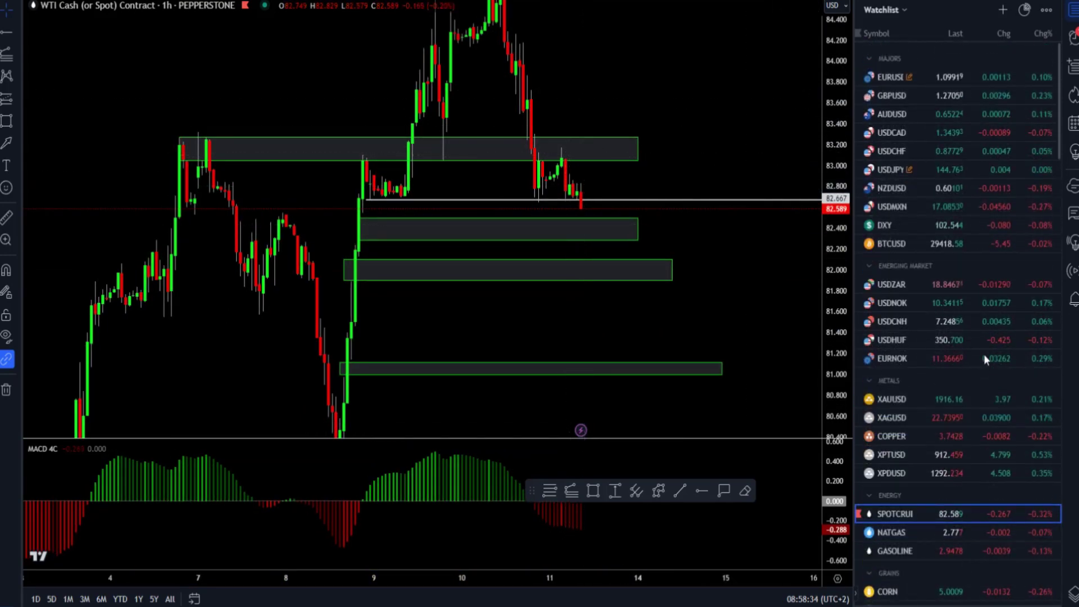
click(936, 243)
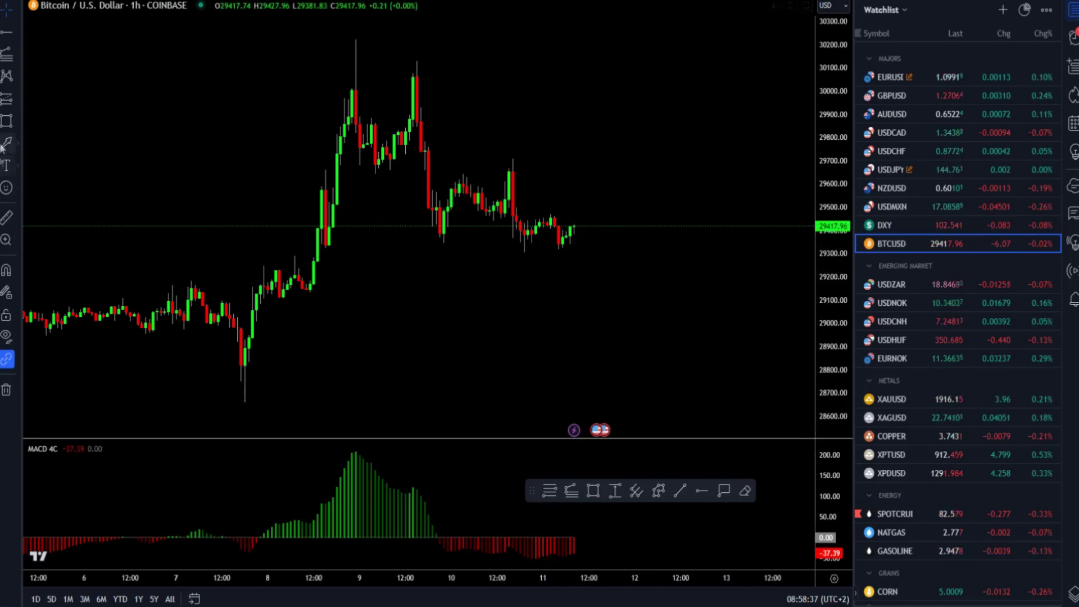
Draw a rectangle zone under Bitcoin's recent lows from 9 August past the current candle, at about 29285 to 29340.
click(6, 122)
scroll(445, 226, down, 2)
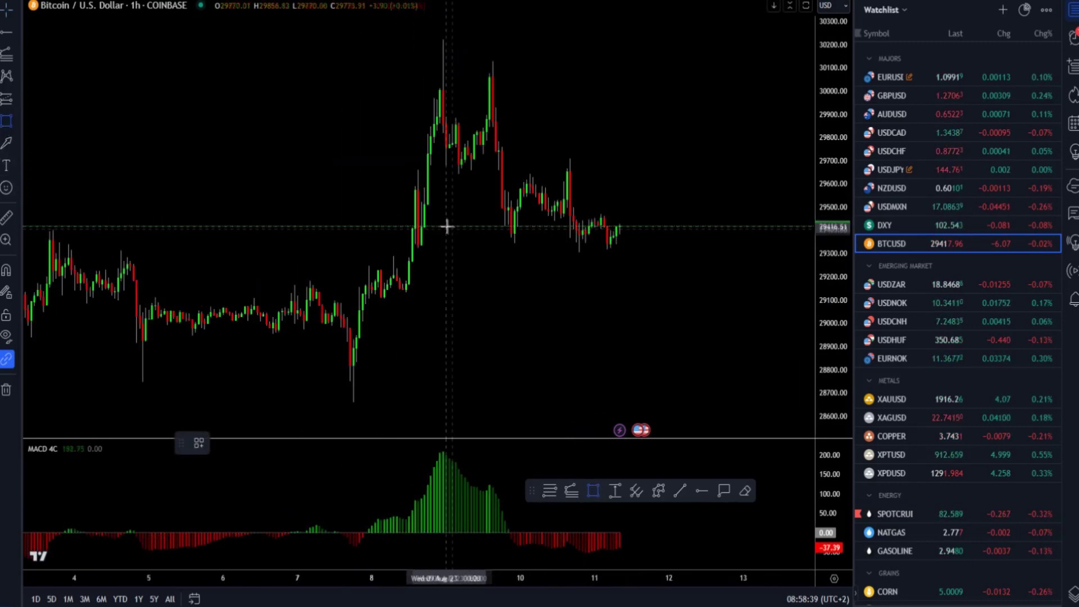
scroll(441, 225, up, 3)
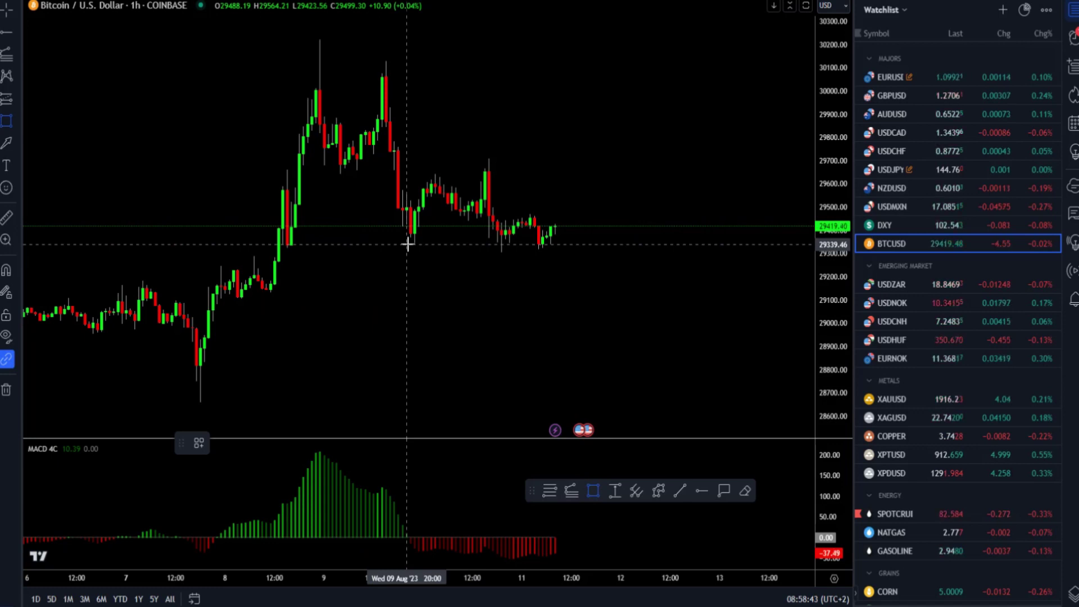
drag(407, 243, 576, 256)
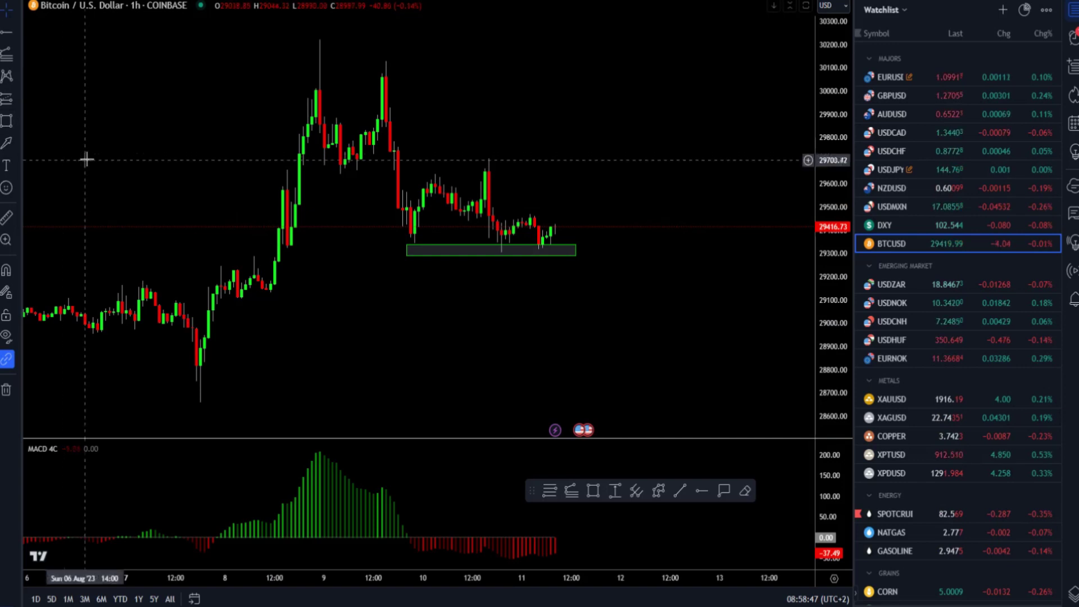
Draw a bearish price path from Bitcoin's current candle through the green rectangle, zigzagging around 29200.
scroll(133, 116, down, 1)
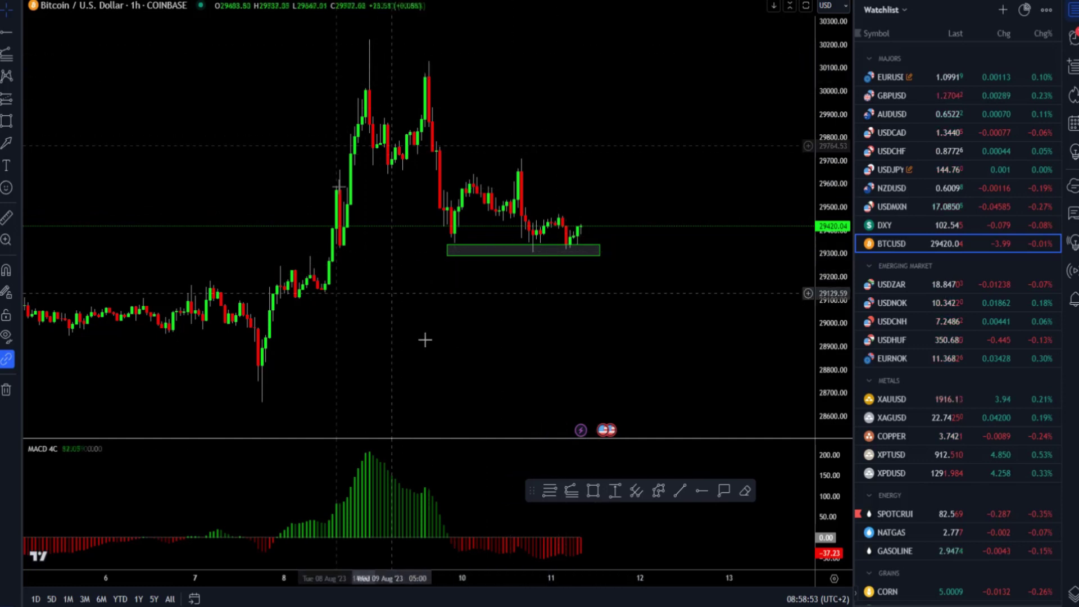
click(656, 492)
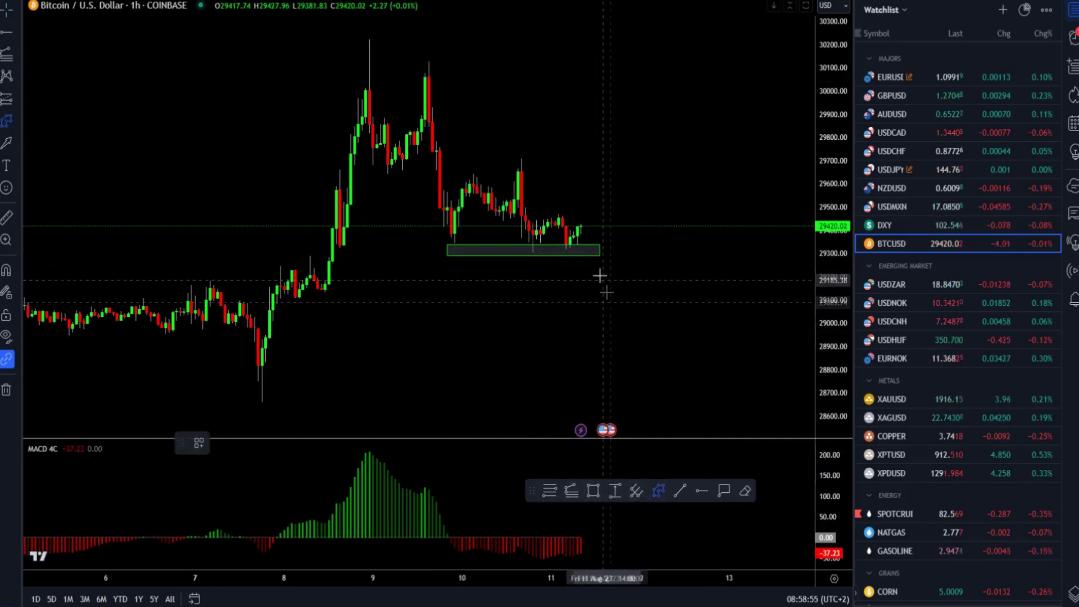
click(580, 229)
click(603, 263)
click(599, 275)
click(611, 284)
click(618, 276)
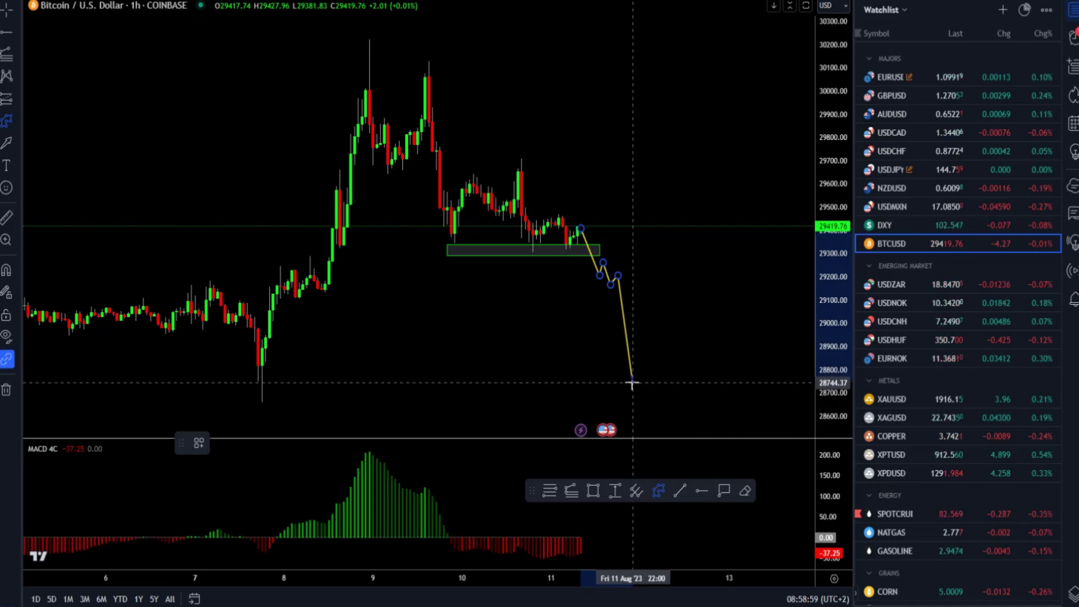
key(Escape)
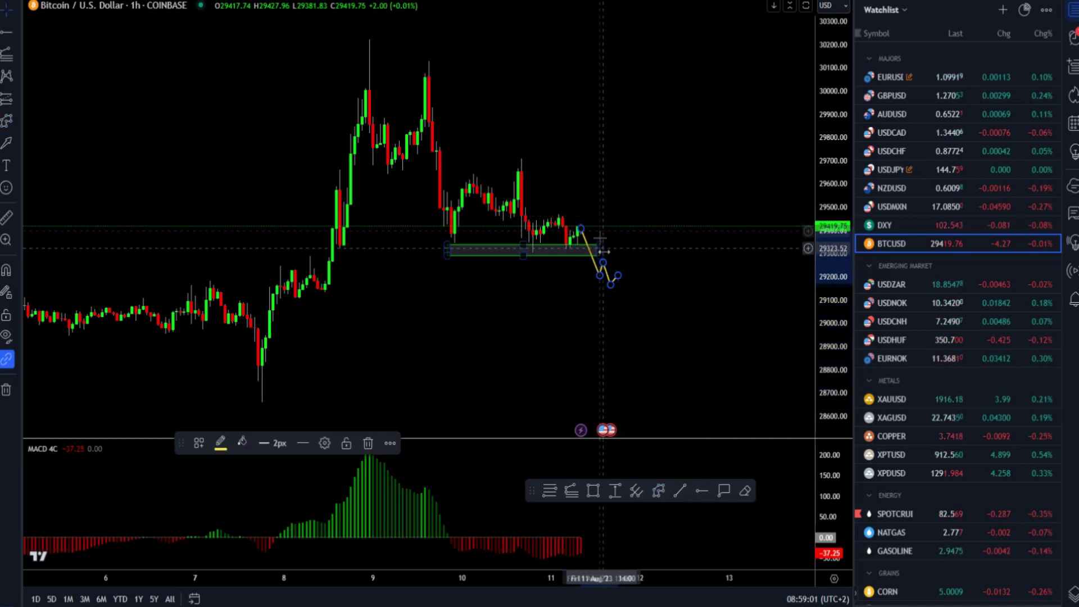
Draw a bullish price path from Bitcoin's current candle, pausing near 29500, then rising to about 29640.
click(655, 490)
key(Escape)
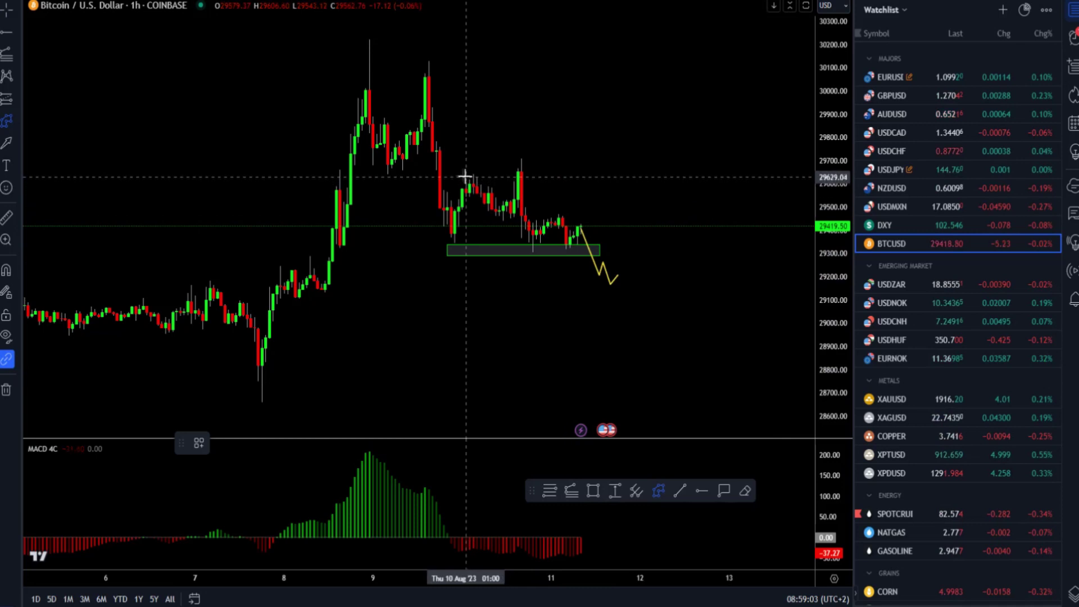
click(578, 227)
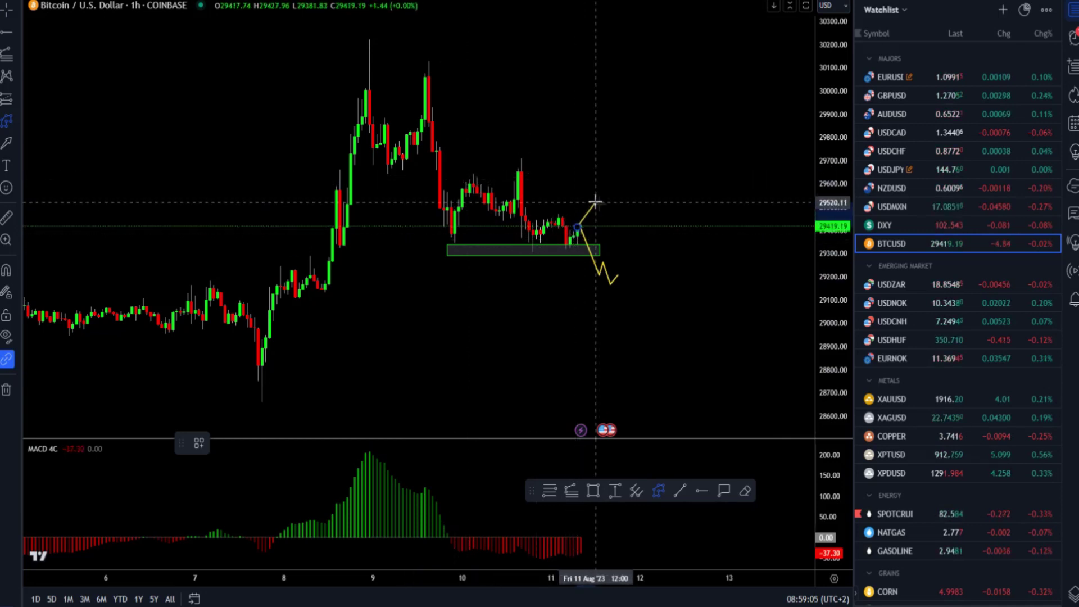
click(595, 203)
click(607, 205)
click(614, 176)
key(Escape)
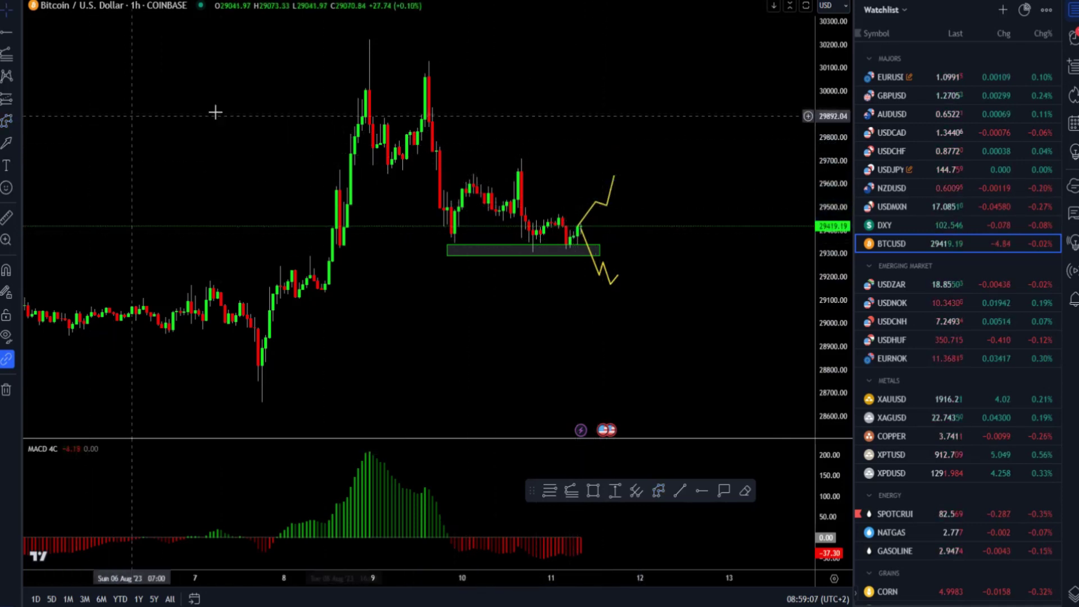
Start another rectangle zone on the Bitcoin chart.
click(593, 491)
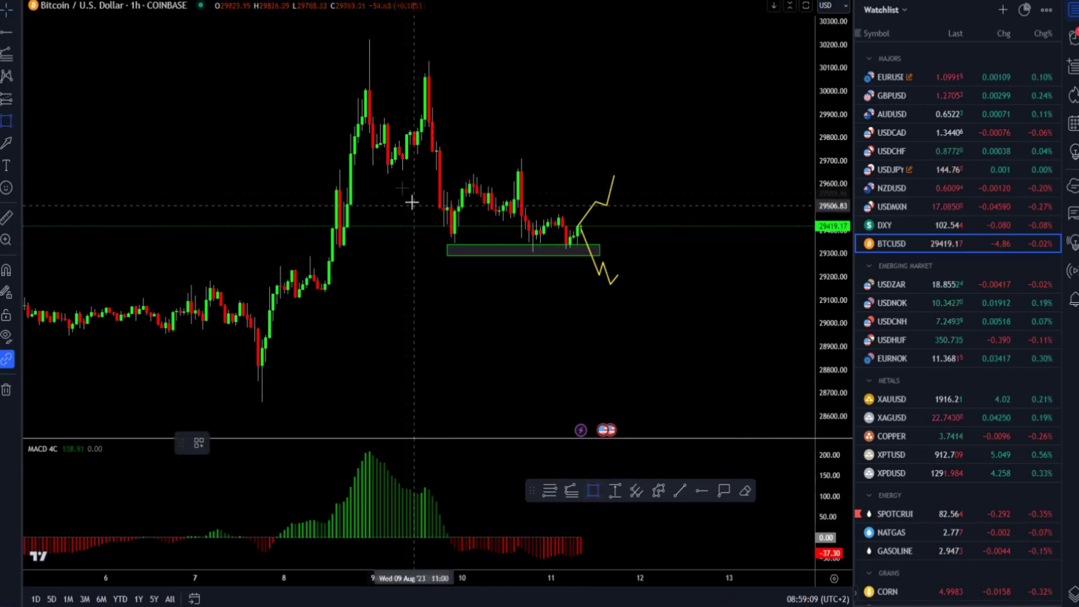